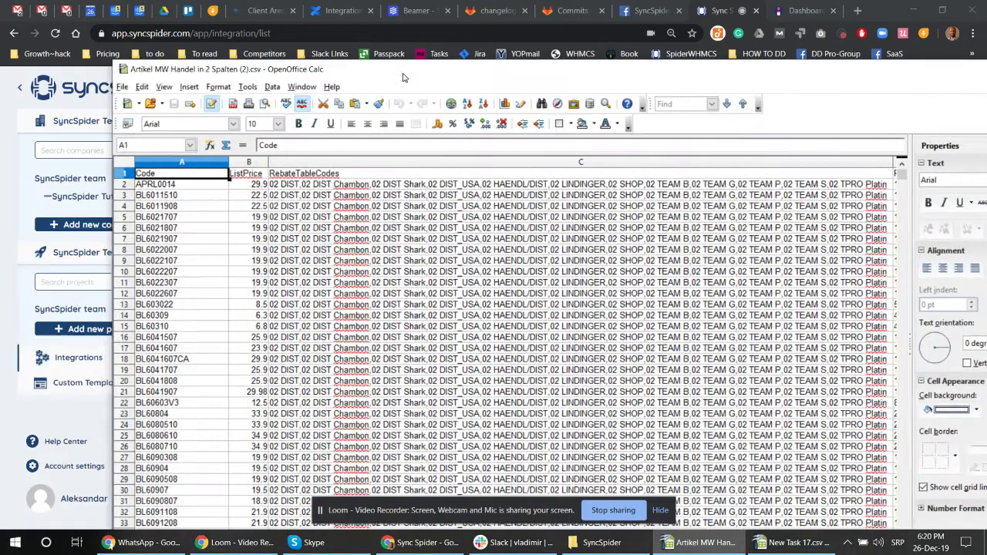
- Examine the Code, ListPrice, RebateTableCodes and Prices columns of the Artikel MW Handel in 2 Spalten (2) CSV in Calc
{"action": "left_click_drag", "start_coordinate": [403, 77], "coordinate": [322, 66]}
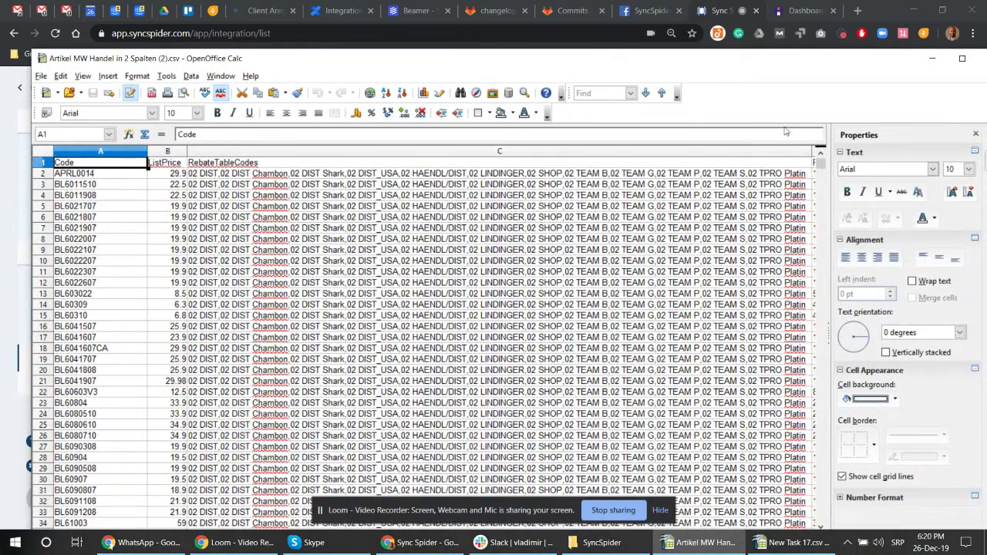
{"action": "left_click", "coordinate": [660, 511]}
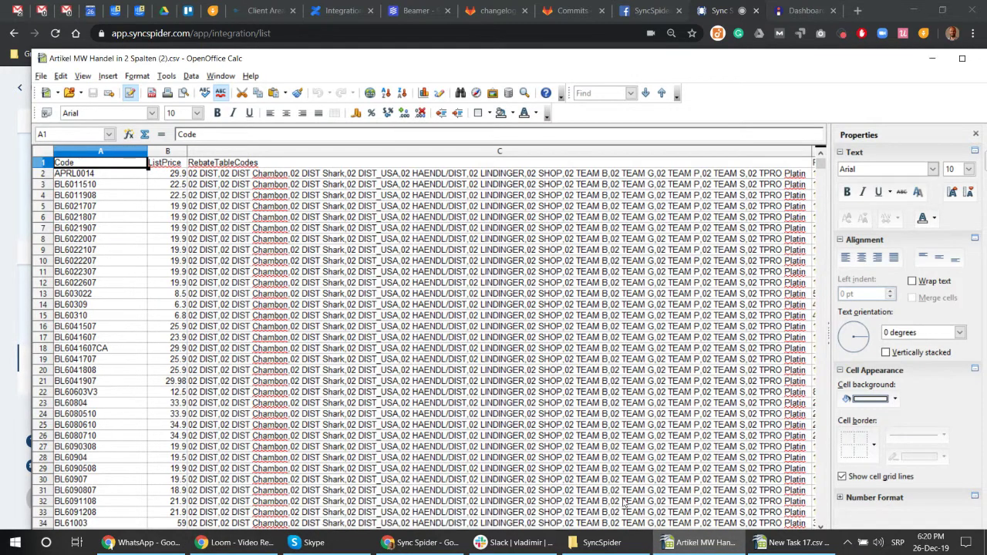
{"action": "left_click_drag", "start_coordinate": [450, 62], "coordinate": [426, 40]}
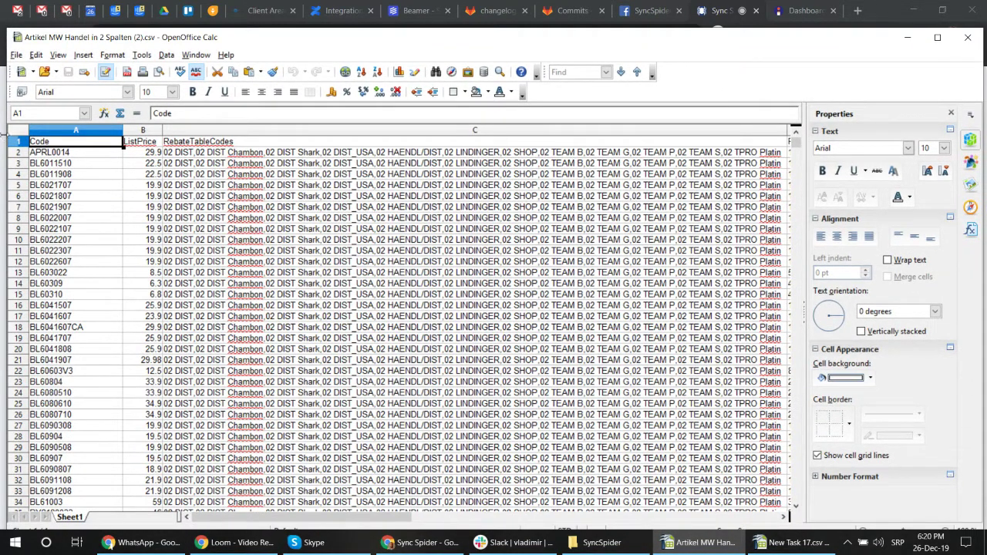
{"action": "left_click", "coordinate": [58, 155]}
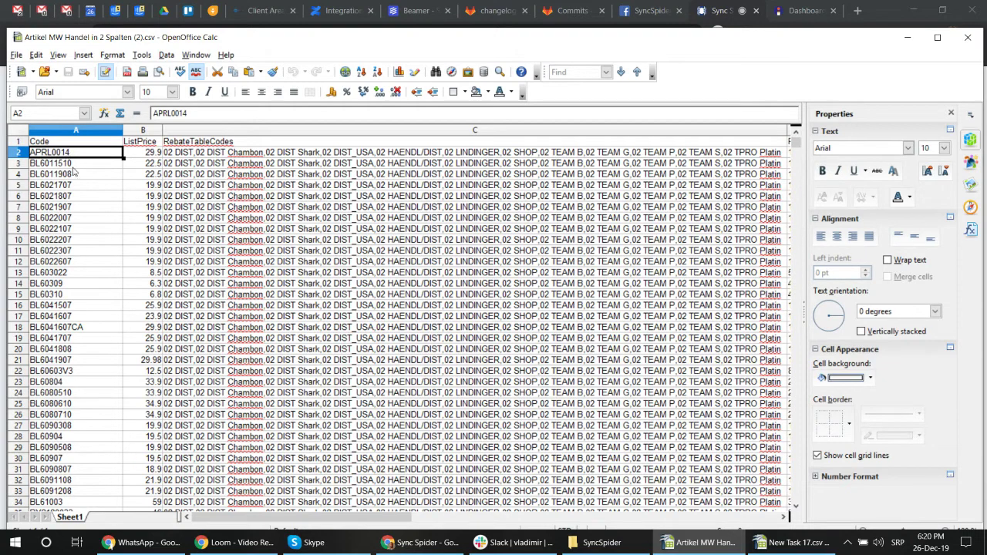
{"action": "left_click", "coordinate": [152, 155]}
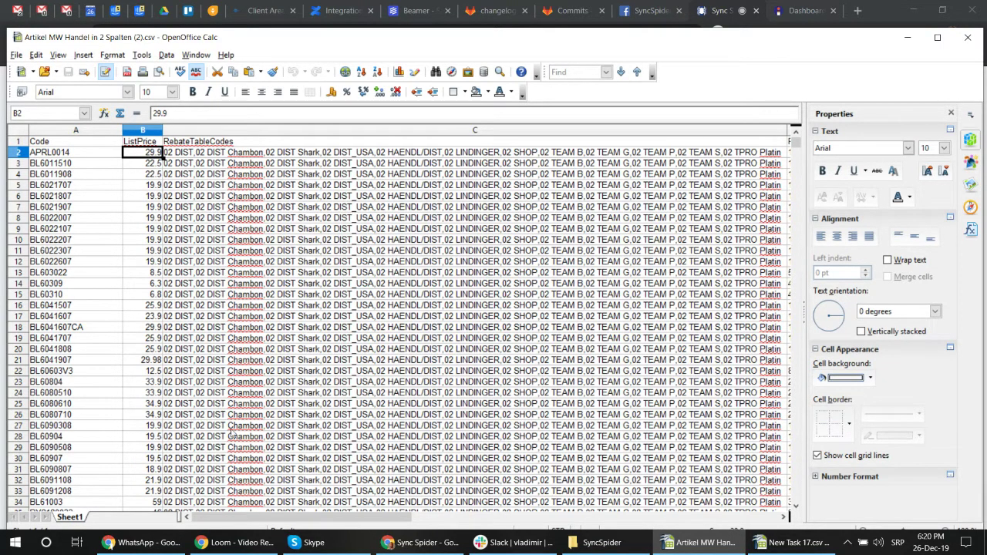
{"action": "left_click", "coordinate": [206, 157]}
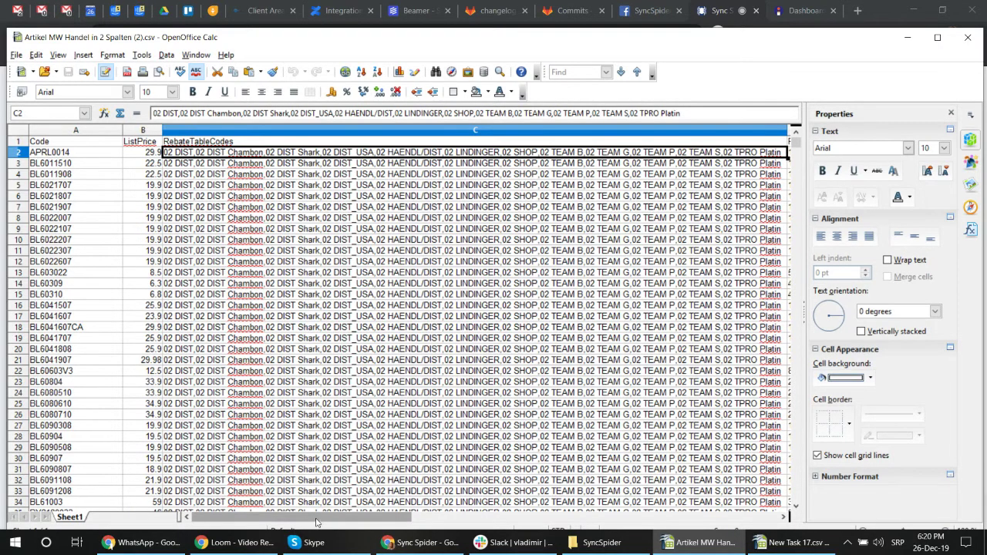
{"action": "left_click_drag", "start_coordinate": [316, 524], "coordinate": [537, 534]}
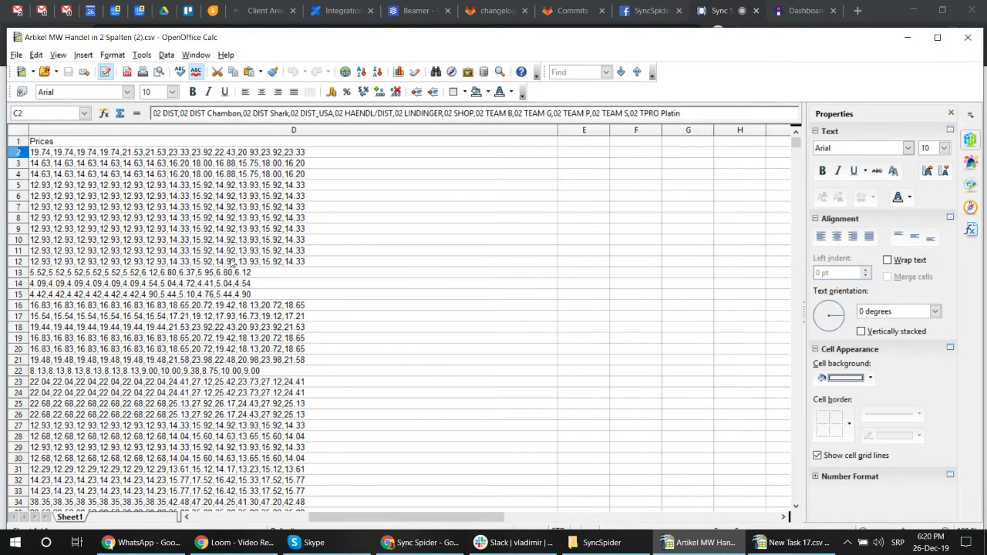
{"action": "left_click", "coordinate": [231, 217]}
{"action": "left_click_drag", "start_coordinate": [425, 517], "coordinate": [390, 509]}
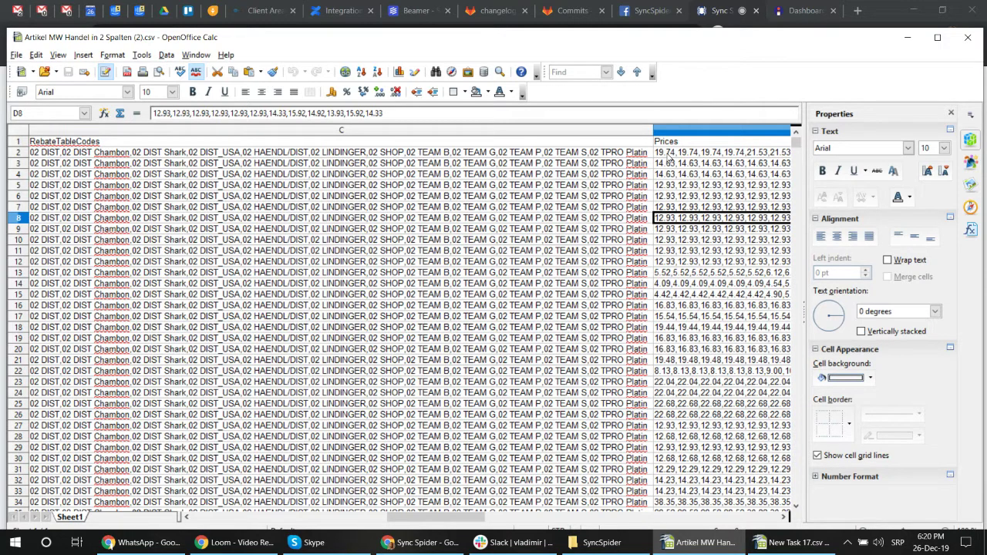
{"action": "left_click", "coordinate": [567, 155]}
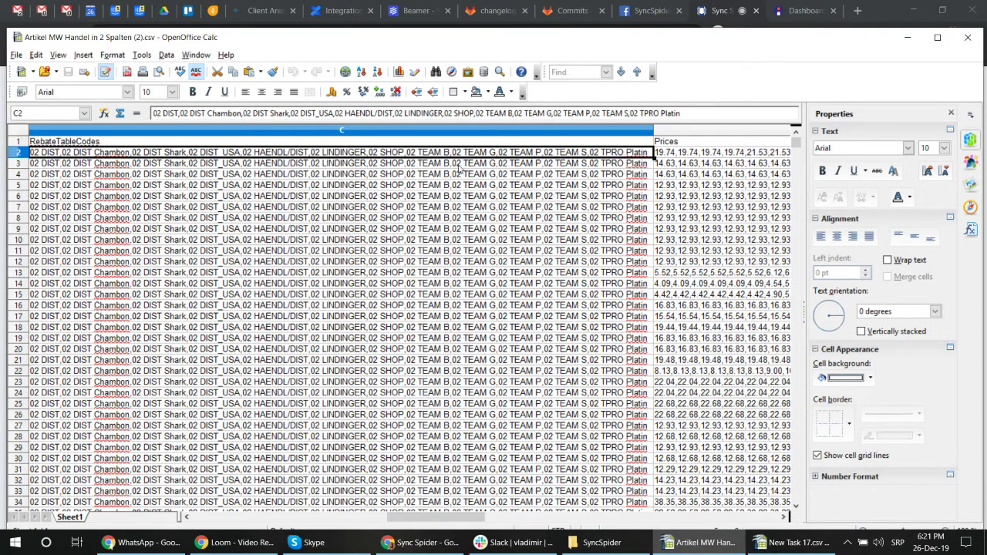
{"action": "left_click", "coordinate": [749, 155]}
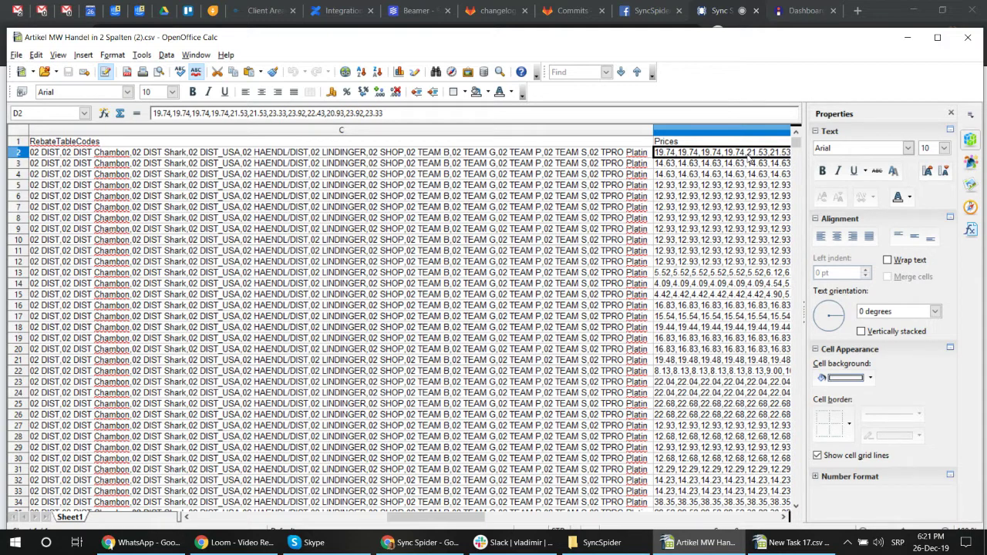
- Switch back to SyncSpider and search the apps available as new integrations for "csv"
{"action": "left_click", "coordinate": [907, 37]}
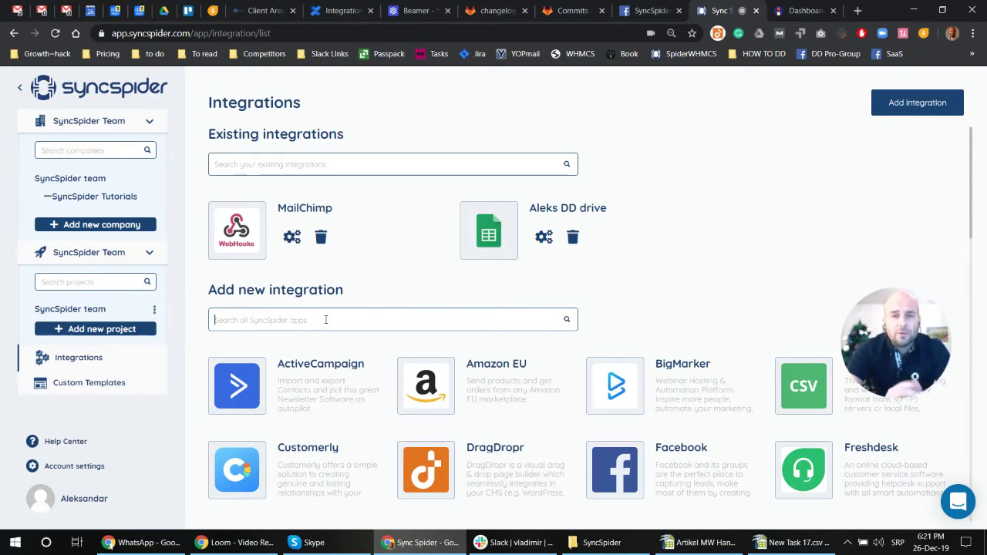
{"action": "type", "text": "c"}
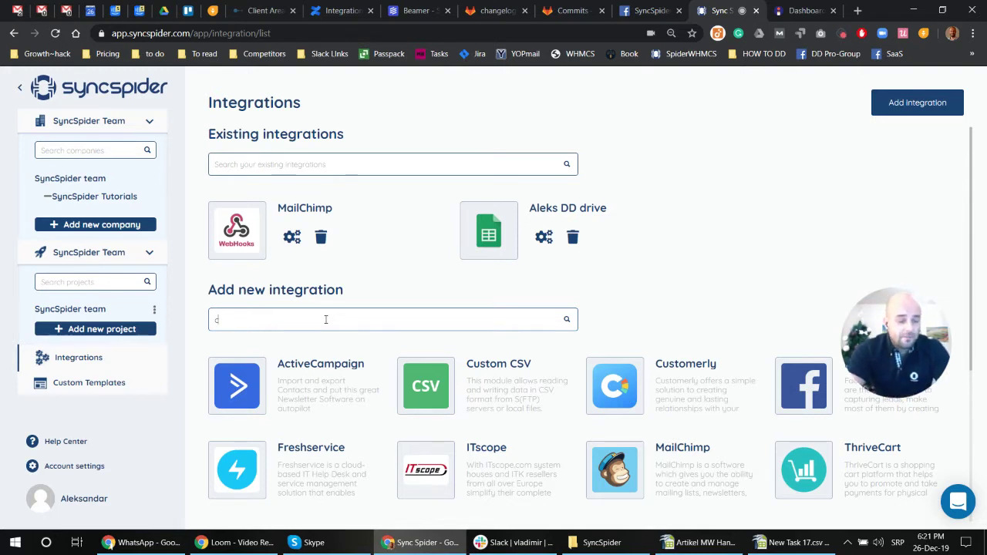
{"action": "type", "text": "sv"}
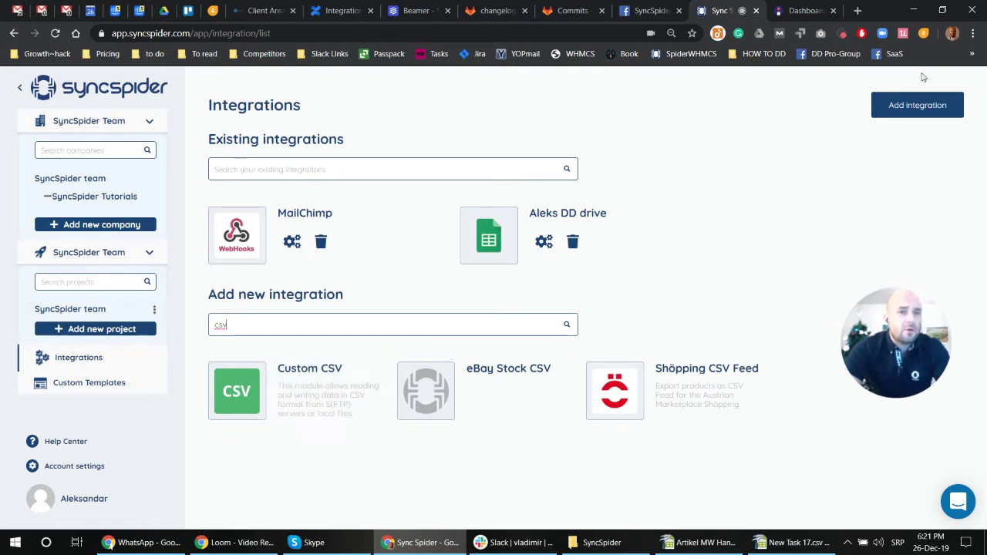
- Create a new task in the SyncSpider team and choose Custom CSV as a new source integration
{"action": "left_click", "coordinate": [91, 180]}
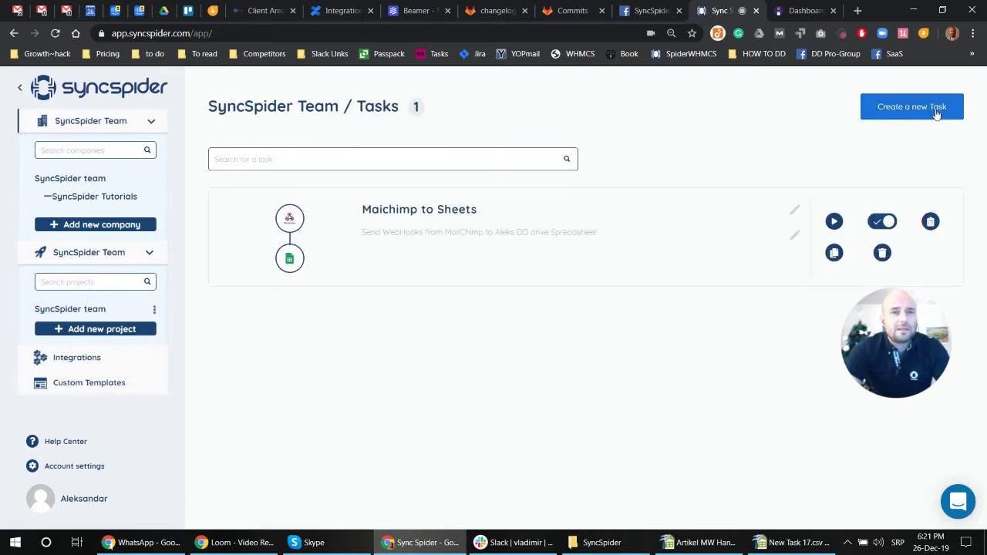
{"action": "left_click", "coordinate": [912, 107]}
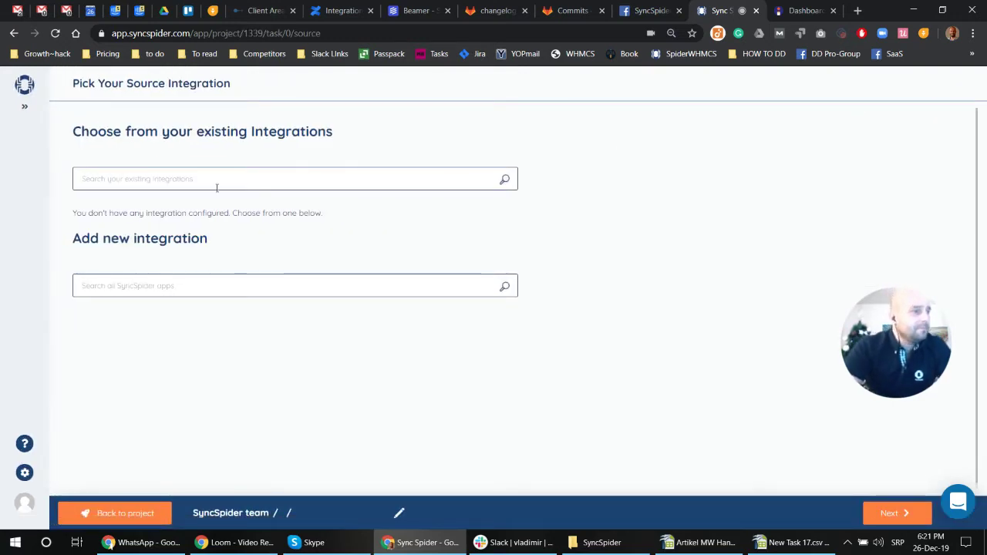
{"action": "left_click", "coordinate": [176, 351]}
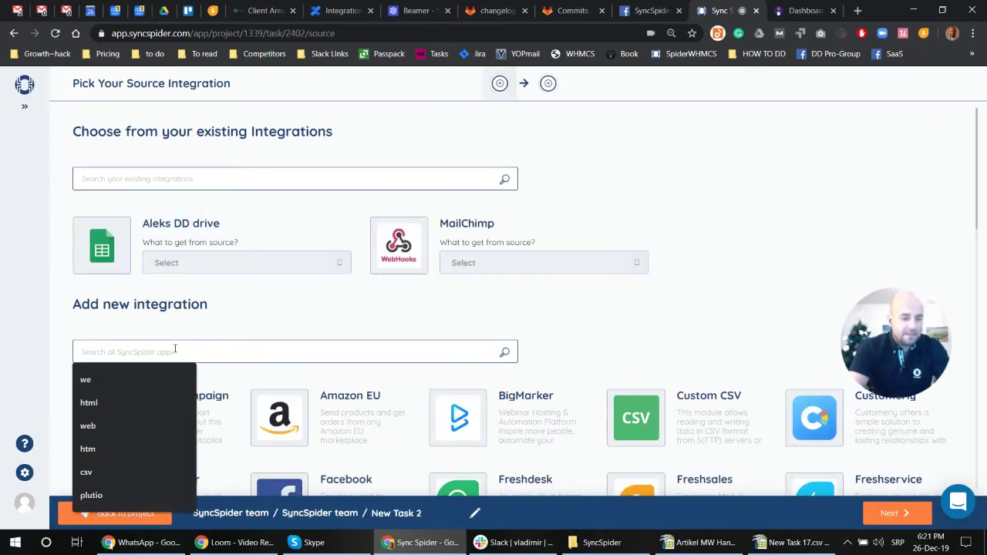
{"action": "type", "text": "csv"}
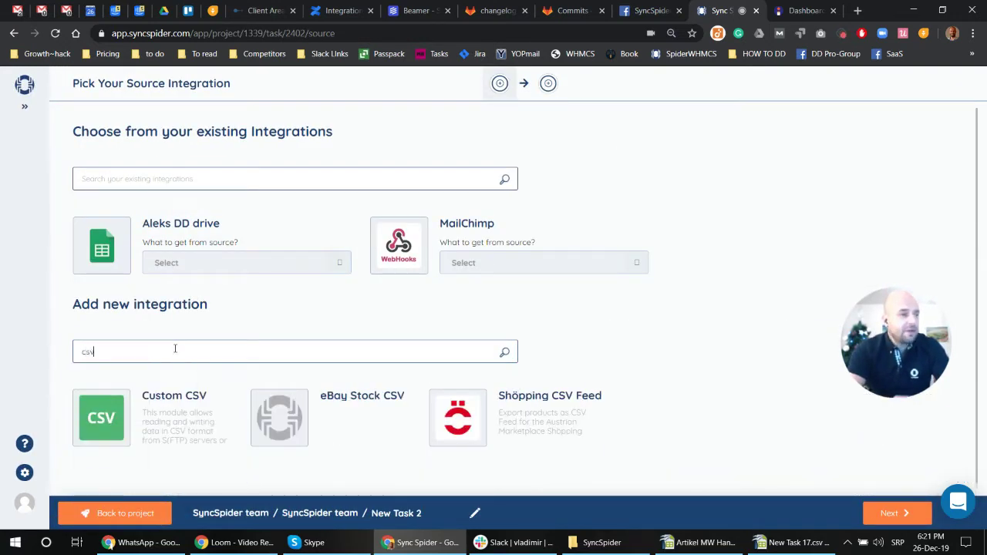
{"action": "left_click", "coordinate": [165, 401]}
- Name the source integration "Big file", finish it with Local storage, and proceed to choosing the target
{"action": "left_click", "coordinate": [405, 213]}
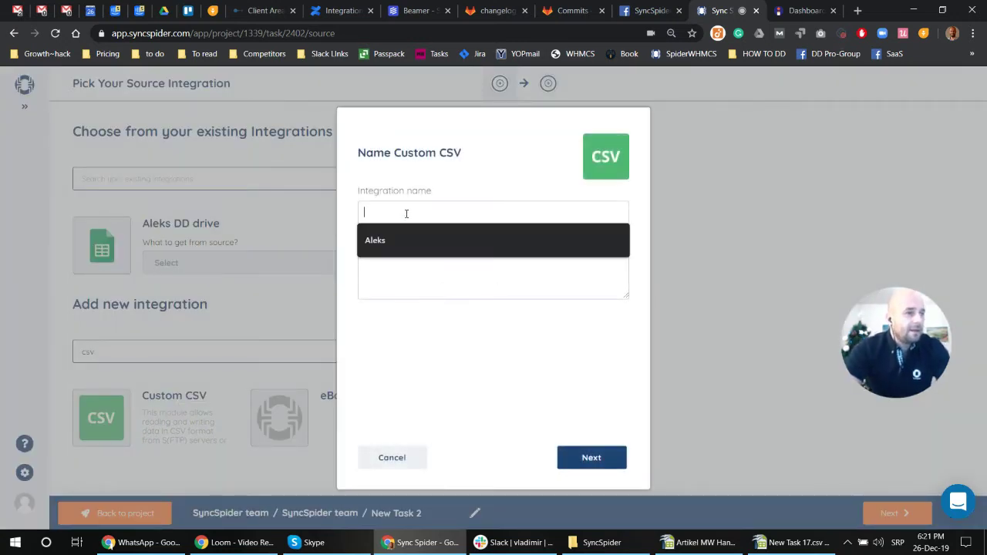
{"action": "type", "text": "Bi"}
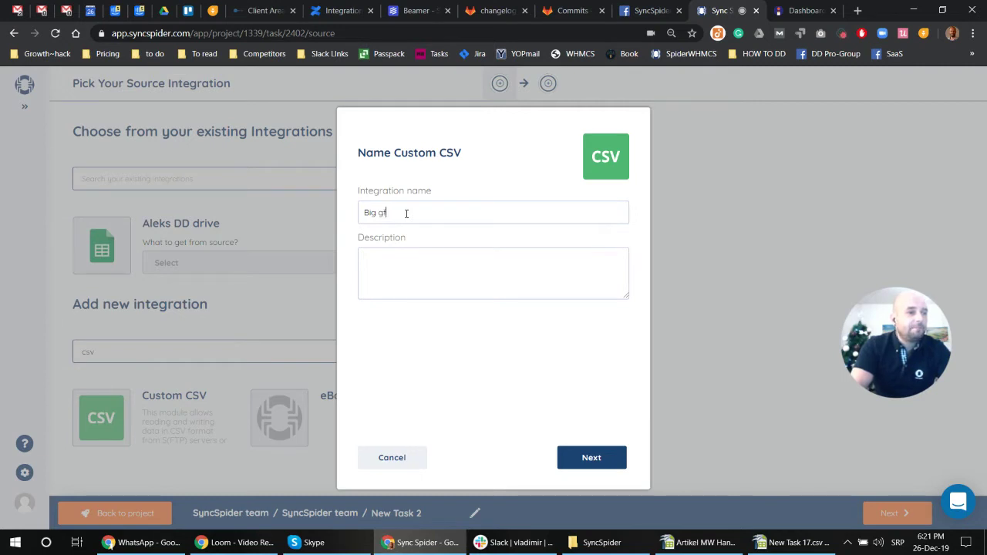
{"action": "type", "text": "g file"}
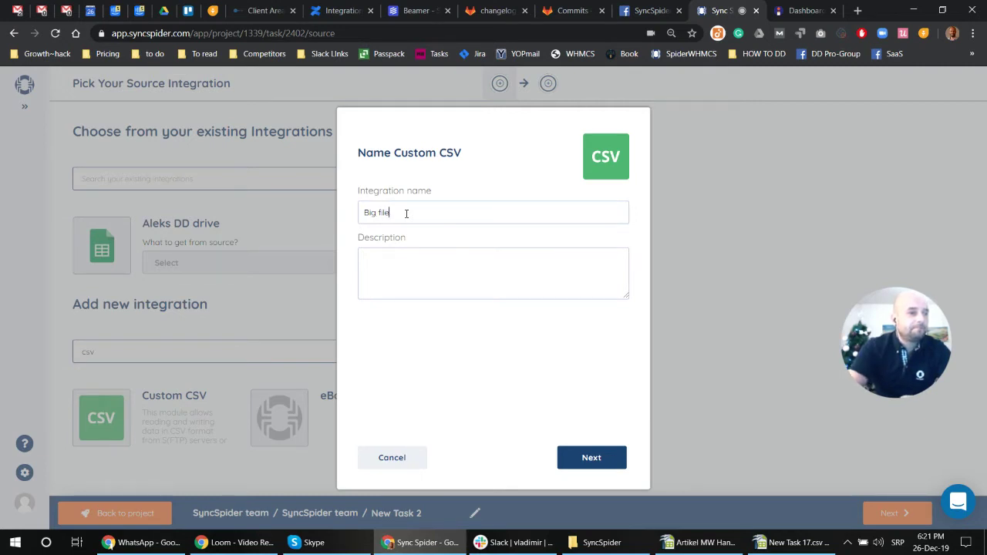
{"action": "left_click", "coordinate": [592, 458]}
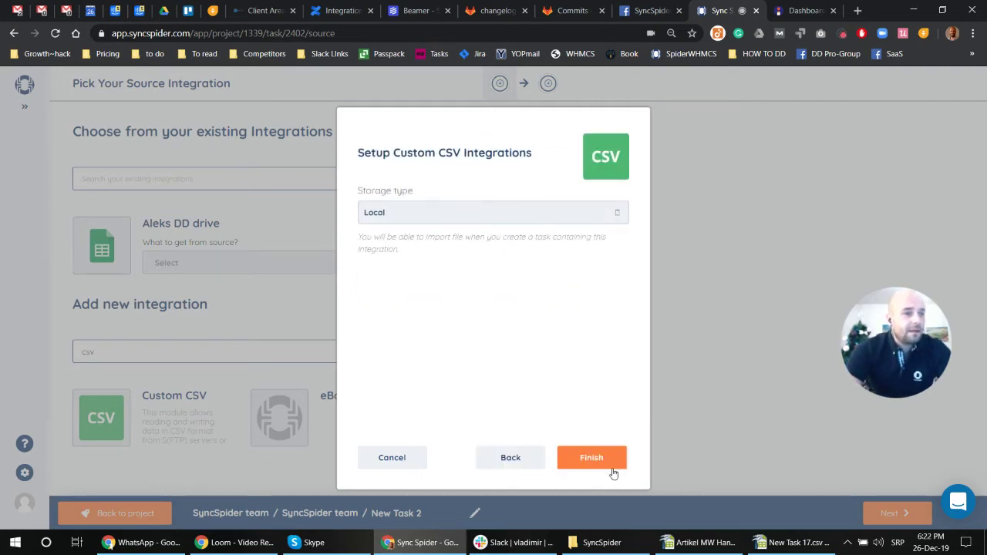
{"action": "left_click", "coordinate": [602, 460]}
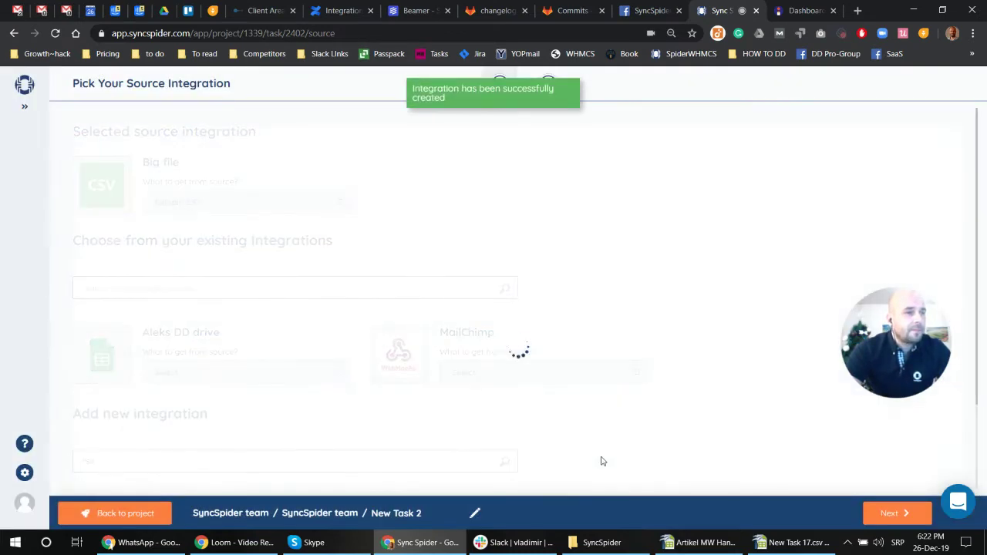
{"action": "left_click", "coordinate": [902, 512]}
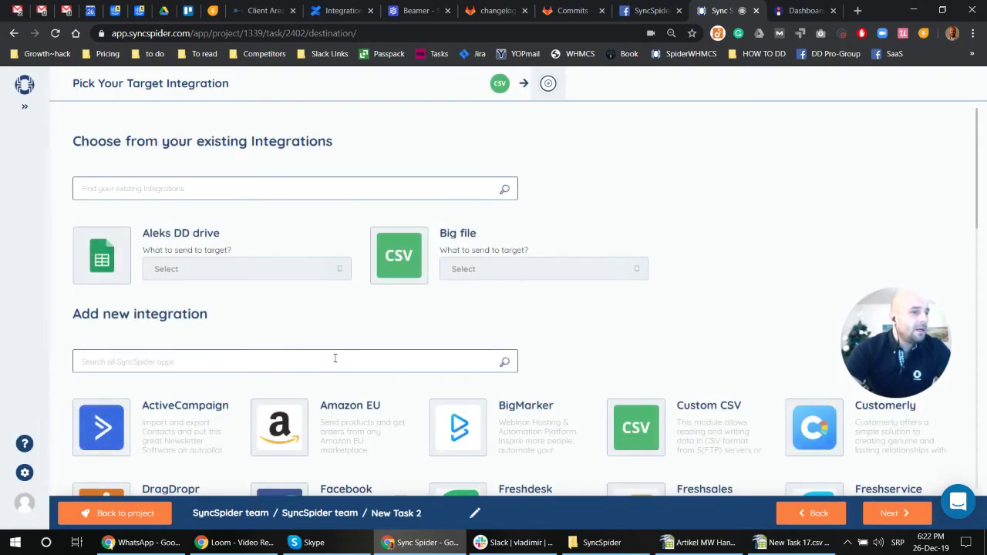
- Add a new Custom CSV target integration named "Collection file" with Local storage and proceed to the source configuration
{"action": "left_click", "coordinate": [335, 359]}
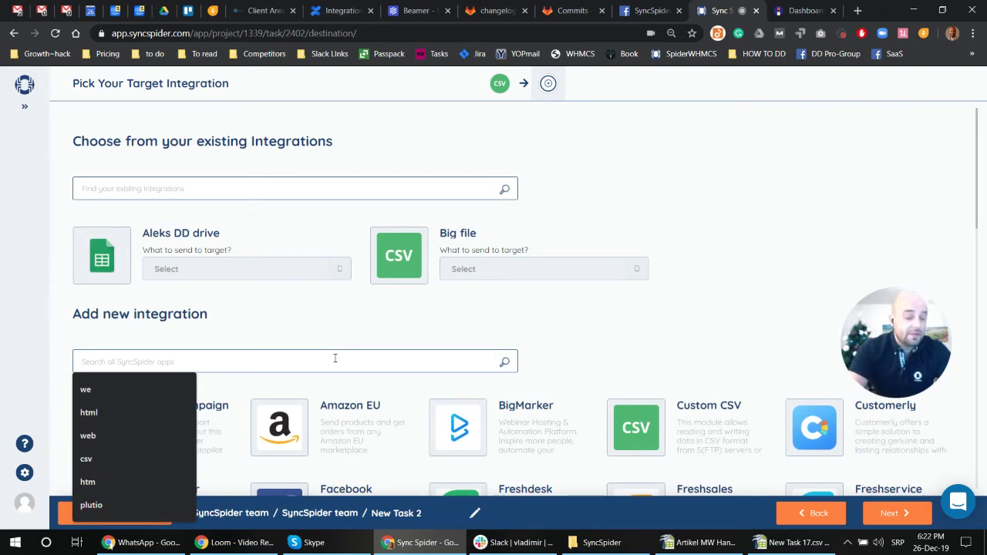
{"action": "type", "text": "csv"}
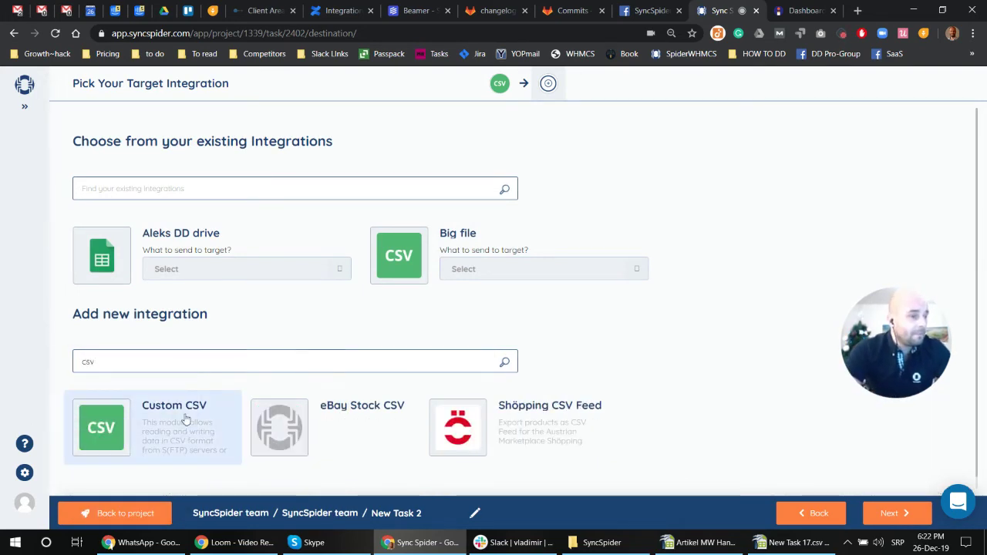
{"action": "left_click", "coordinate": [185, 419]}
{"action": "left_click", "coordinate": [456, 215]}
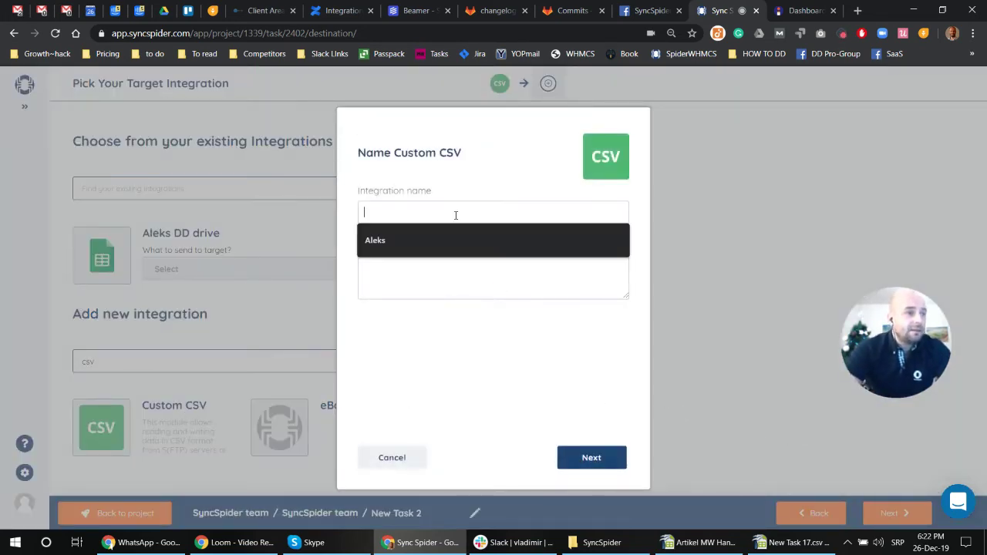
{"action": "type", "text": "Co"}
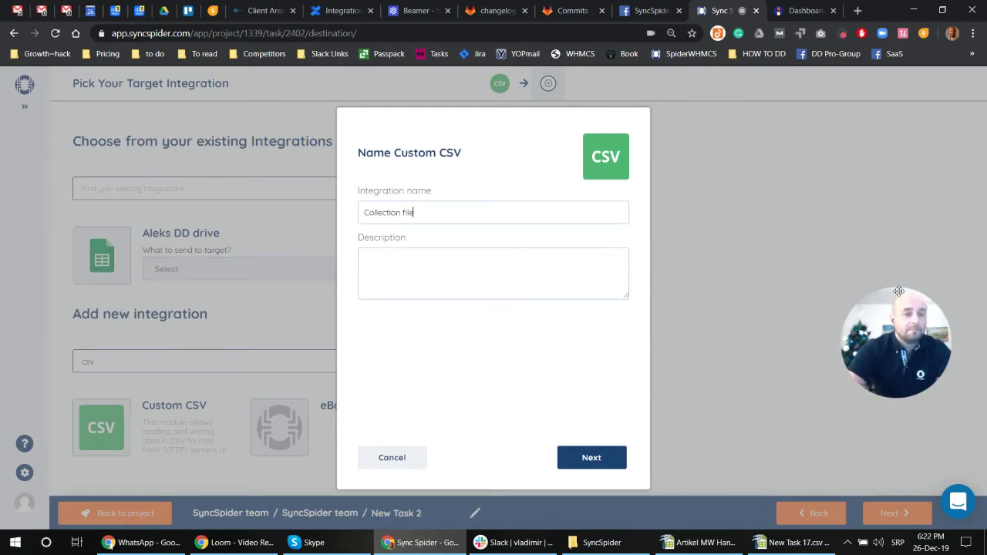
{"action": "type", "text": "llection file"}
{"action": "left_click", "coordinate": [598, 457]}
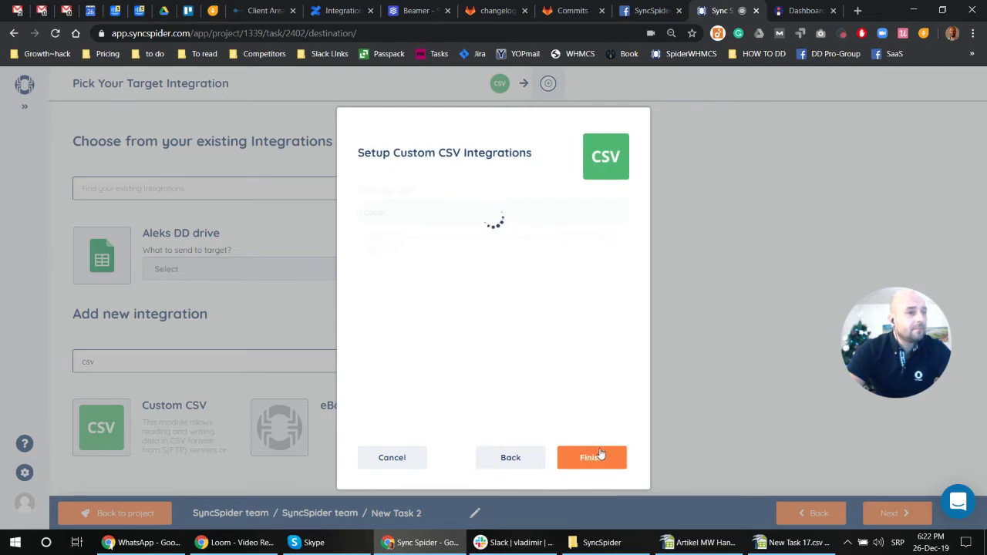
{"action": "left_click", "coordinate": [598, 457]}
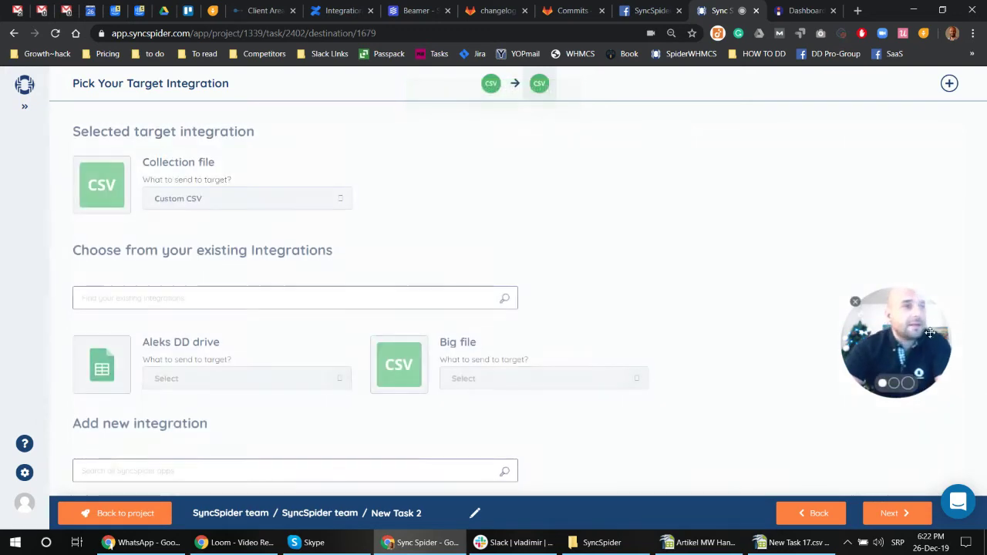
{"action": "left_click", "coordinate": [894, 514]}
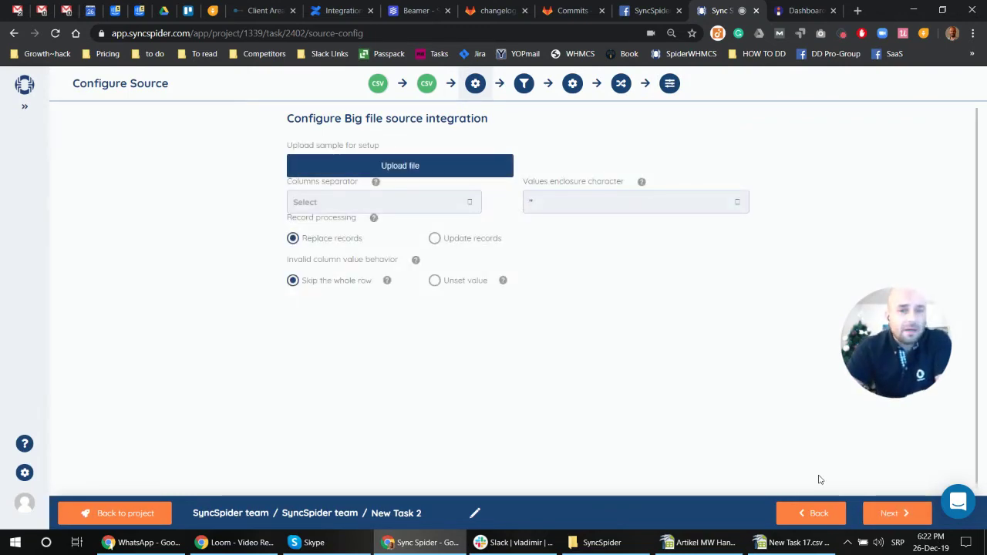
- Upload Artikel MW Handel in 2 Spalten (2) as the sample file for the Big file source, repeating the upload if needed
{"action": "left_click", "coordinate": [437, 166]}
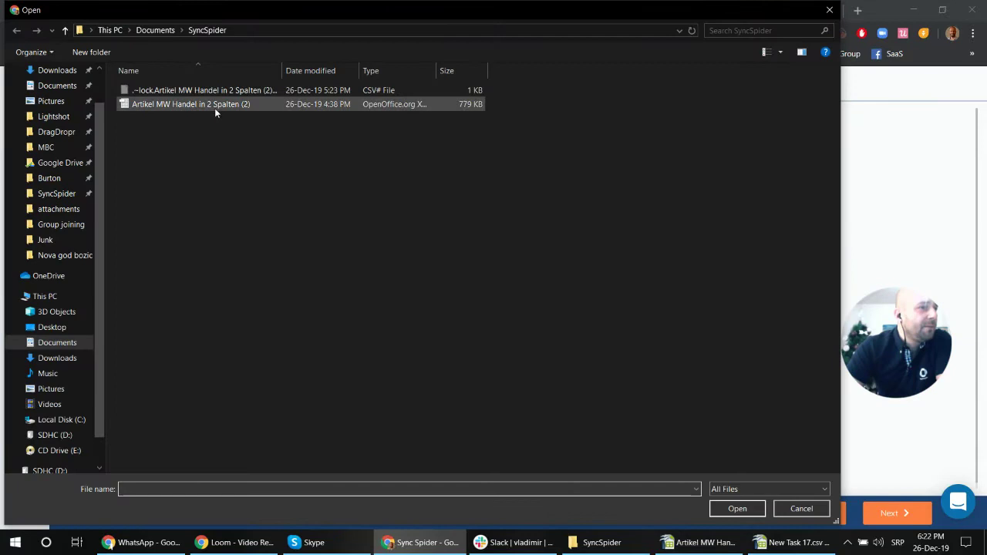
{"action": "left_click", "coordinate": [214, 105]}
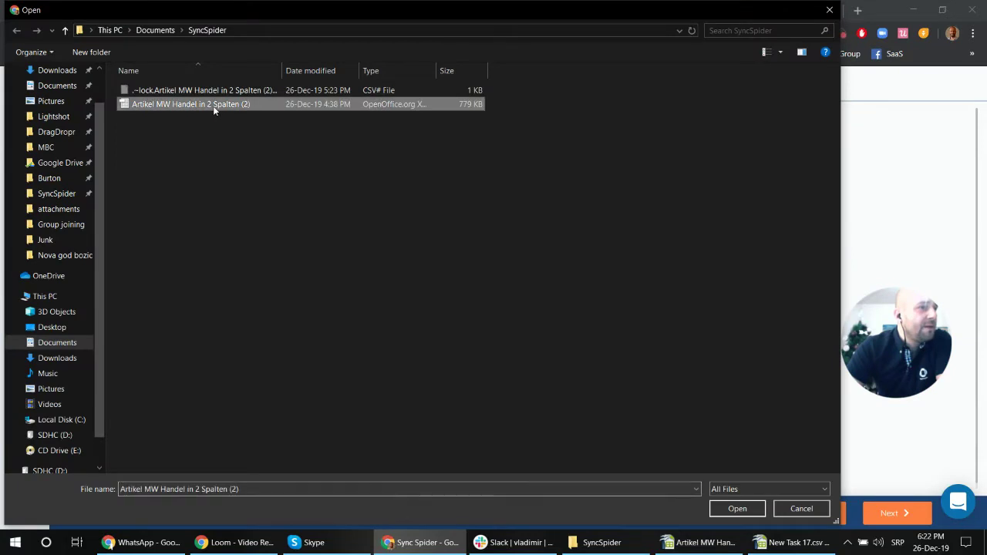
{"action": "left_click", "coordinate": [738, 509]}
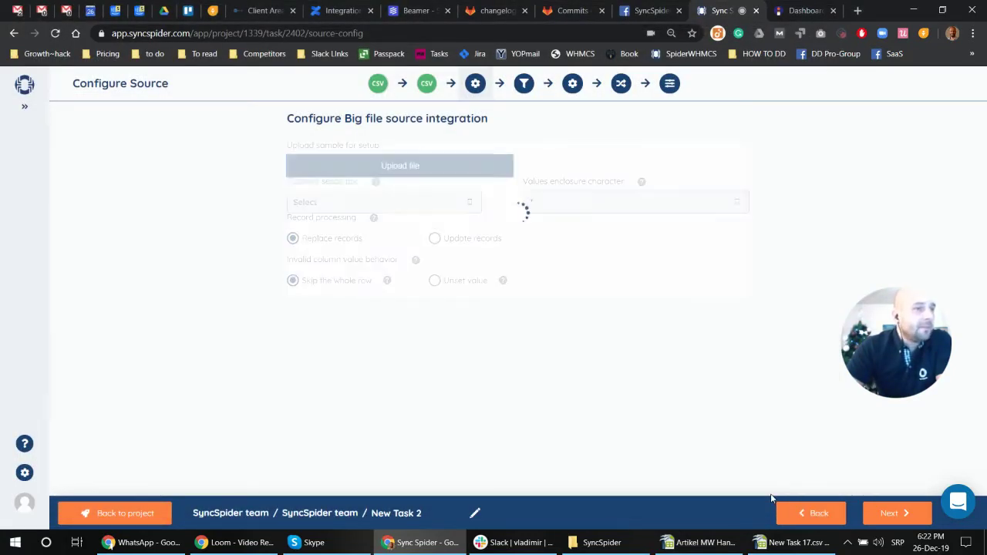
{"action": "left_click", "coordinate": [422, 165]}
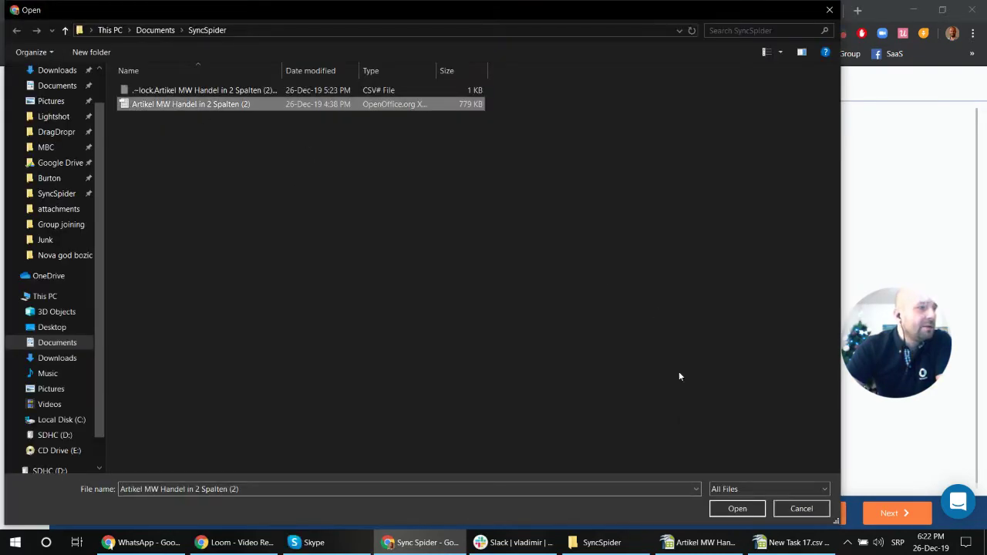
{"action": "left_click", "coordinate": [740, 508]}
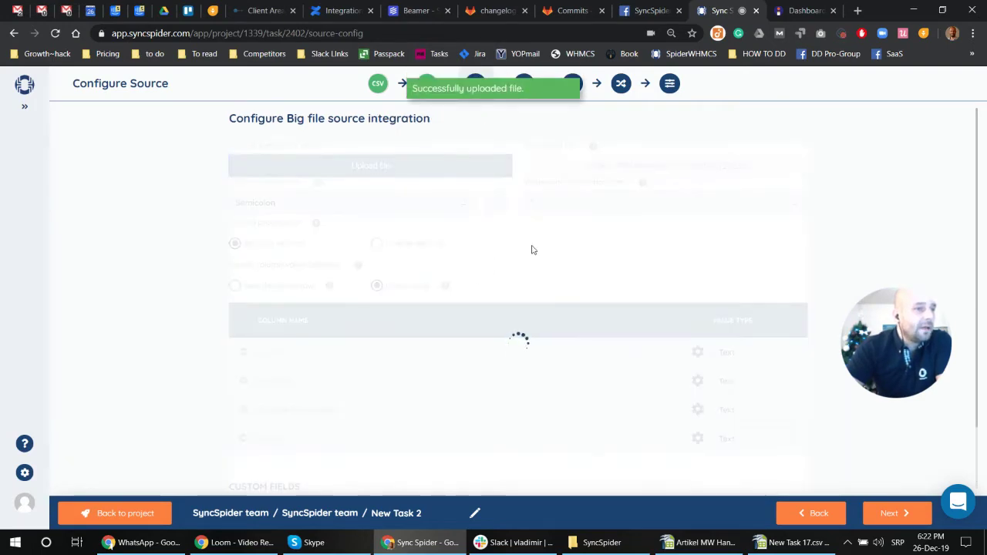
- Try Comma as the columns separator for the Big file source
{"action": "scroll", "coordinate": [532, 250], "scroll_direction": "down", "scroll_amount": 1}
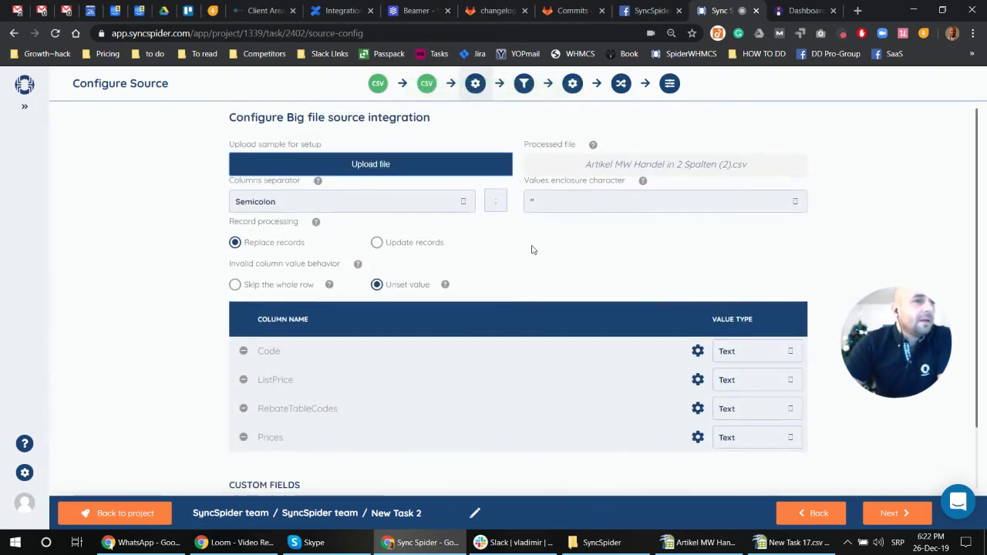
{"action": "scroll", "coordinate": [516, 235], "scroll_direction": "down", "scroll_amount": 1}
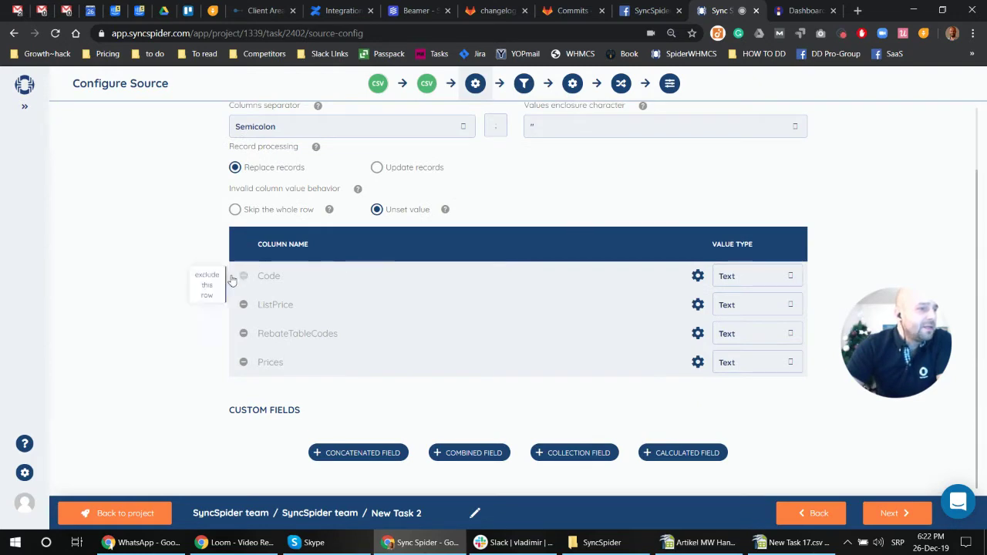
{"action": "scroll", "coordinate": [340, 293], "scroll_direction": "up", "scroll_amount": 1}
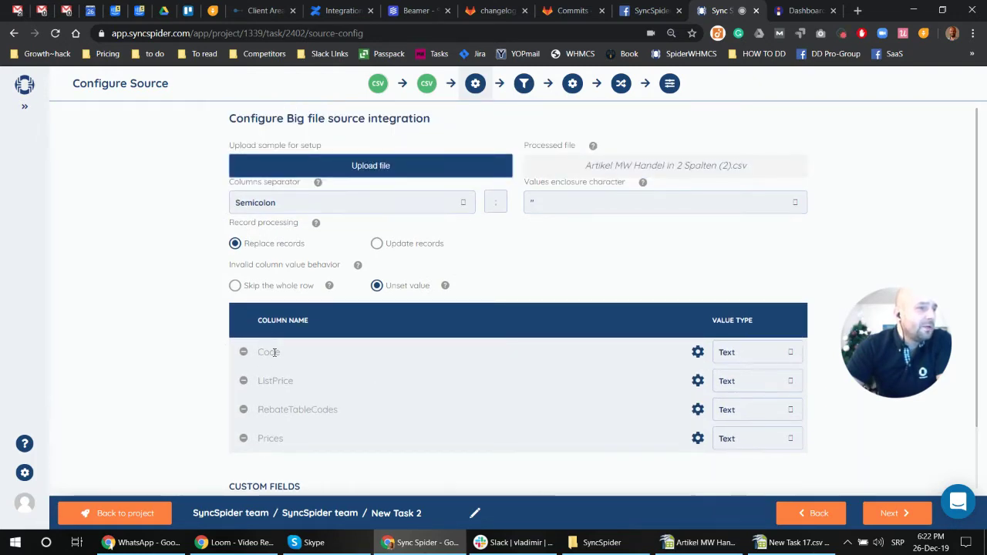
{"action": "left_click", "coordinate": [379, 203]}
{"action": "left_click", "coordinate": [321, 235]}
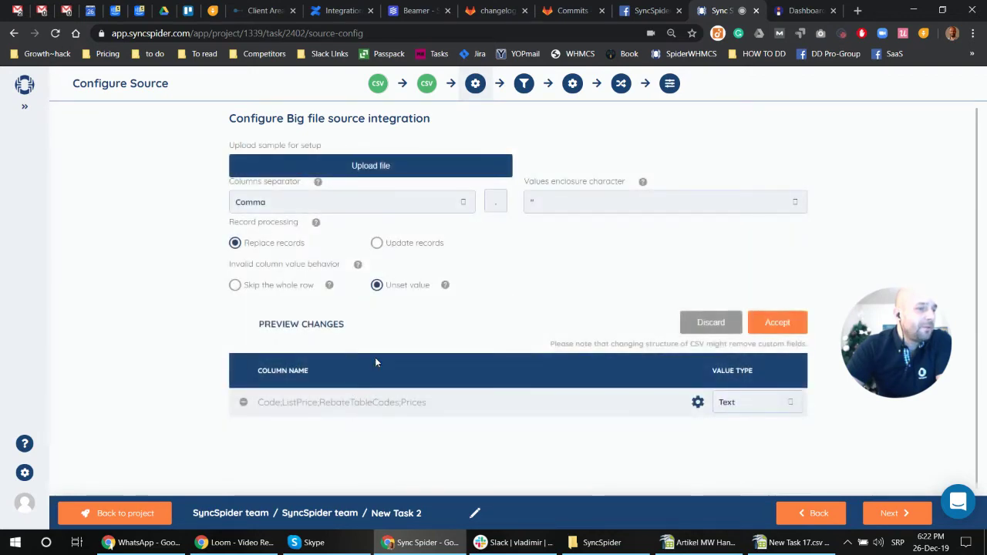
- Set the Big file columns separator to Semicolon, compare the previewed columns with the Artikel MW Handel spreadsheet, and accept the structure
{"action": "left_click", "coordinate": [401, 206]}
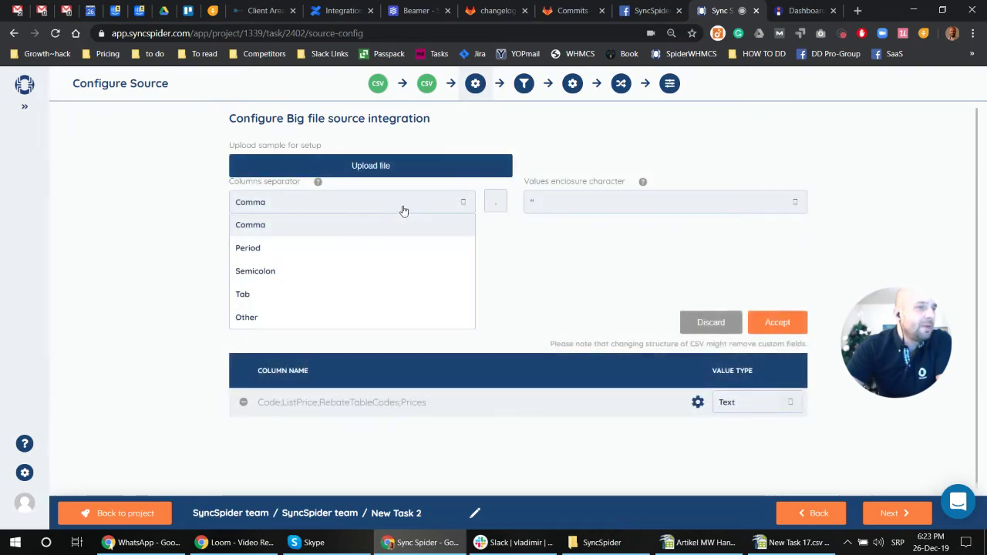
{"action": "left_click", "coordinate": [276, 278]}
{"action": "scroll", "coordinate": [445, 360], "scroll_direction": "down", "scroll_amount": 1}
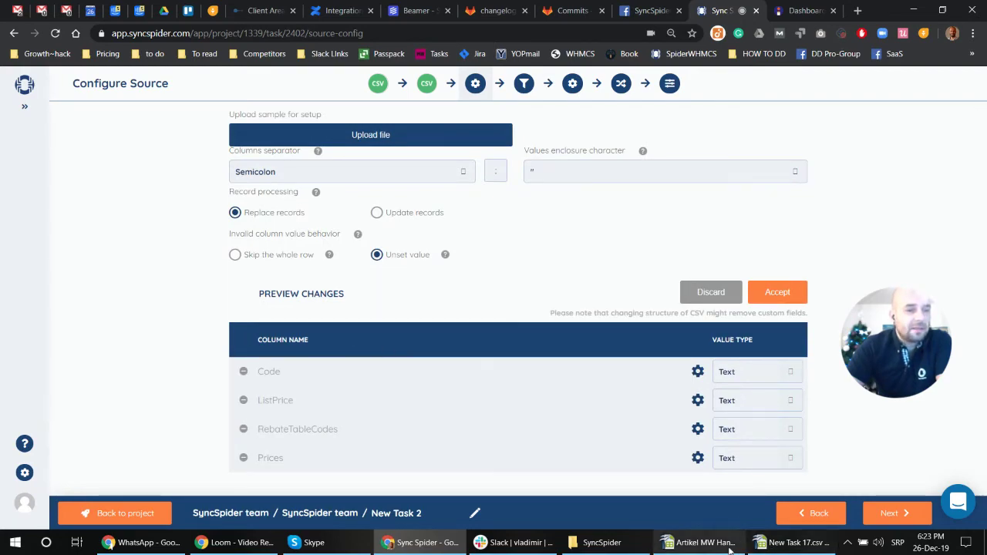
{"action": "left_click", "coordinate": [698, 542]}
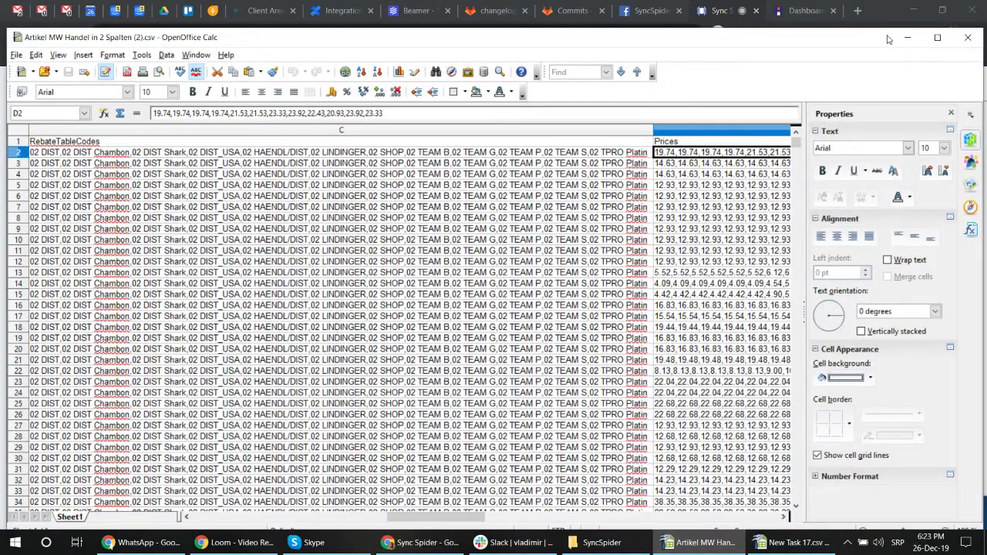
{"action": "left_click", "coordinate": [908, 37]}
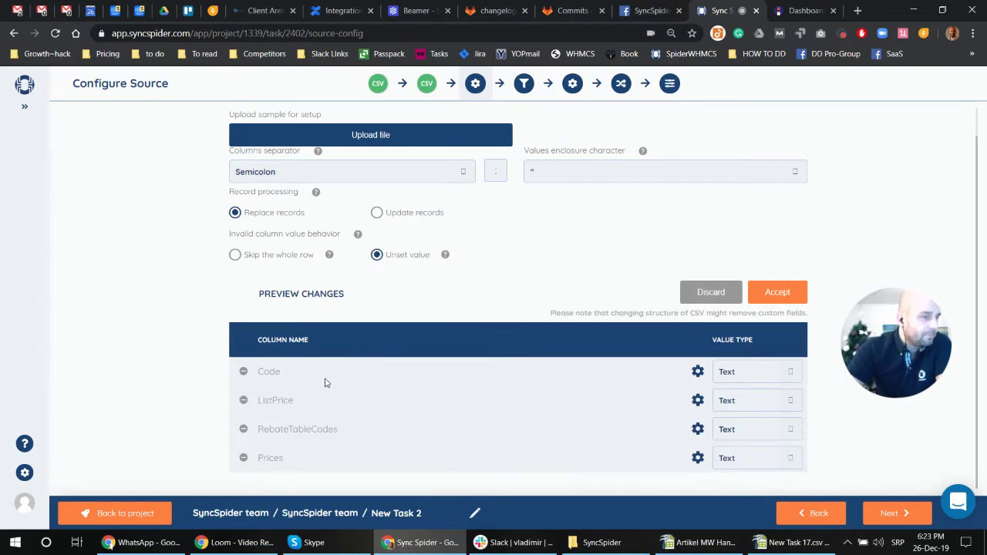
{"action": "left_click", "coordinate": [768, 294]}
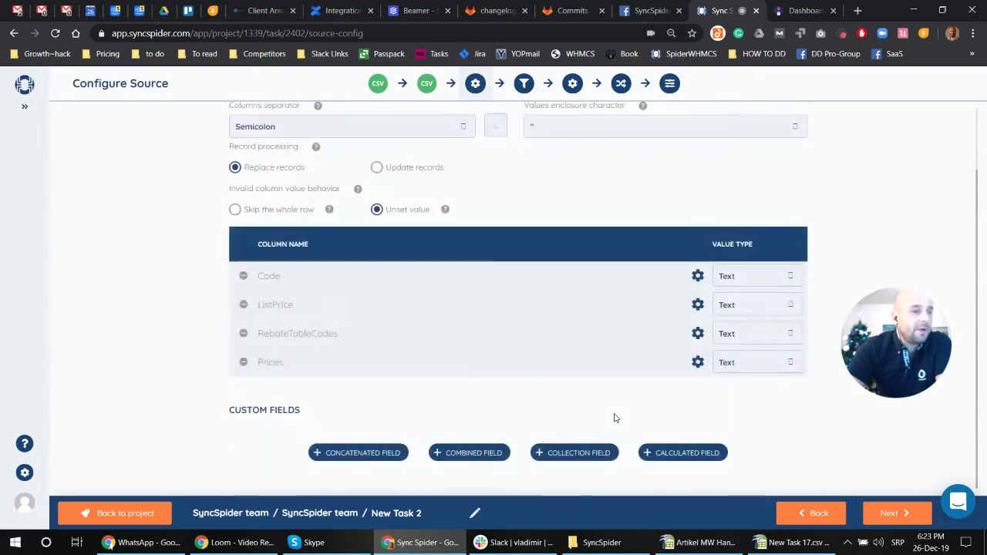
- Start a new custom collection field for the Big file source and name it "Var Pice"
{"action": "left_click", "coordinate": [567, 455]}
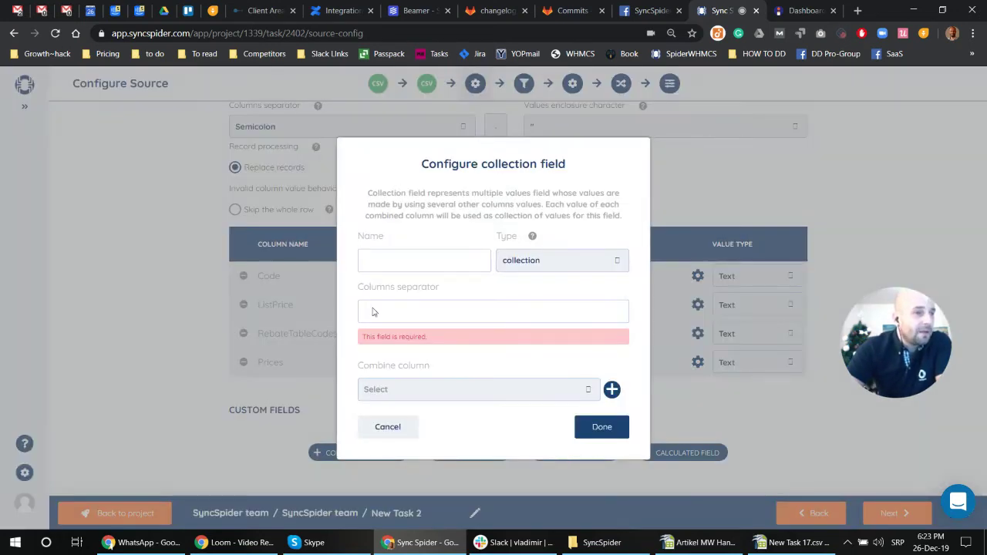
{"action": "left_click", "coordinate": [395, 260]}
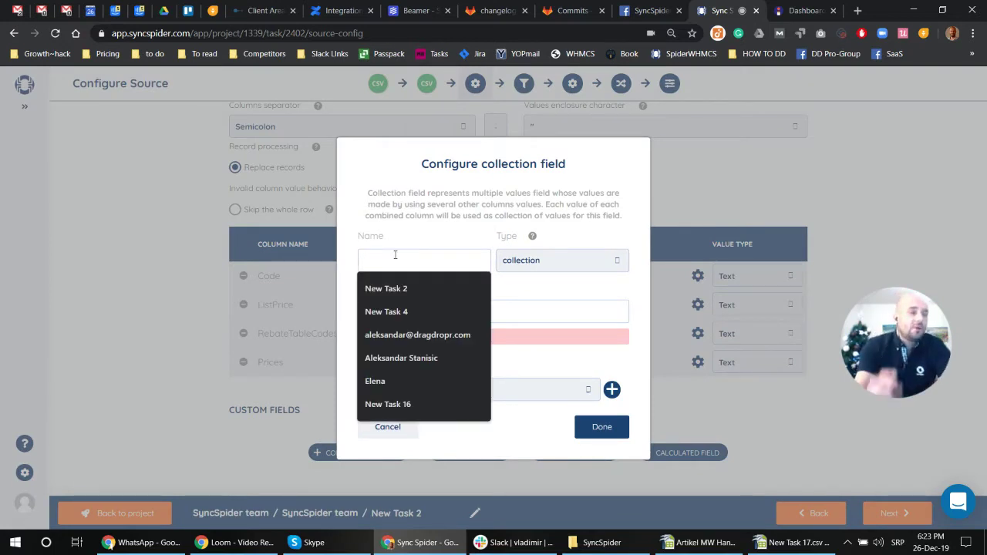
{"action": "type", "text": "V"}
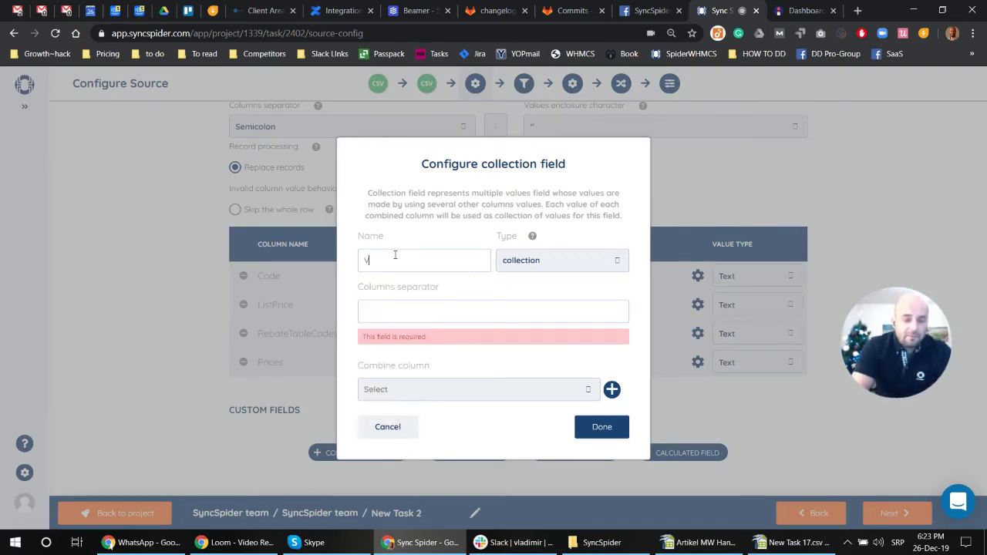
{"action": "type", "text": "ar Pice"}
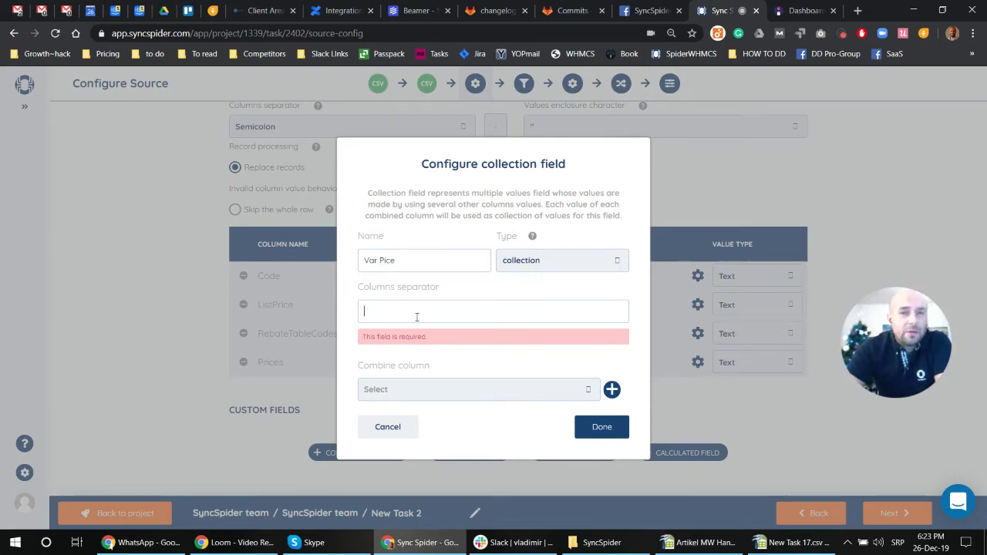
- Check how the RebateTableCodes and Prices values are separated in the Artikel spreadsheet, and set the collection field's columns separator to a comma
{"action": "left_click", "coordinate": [698, 542]}
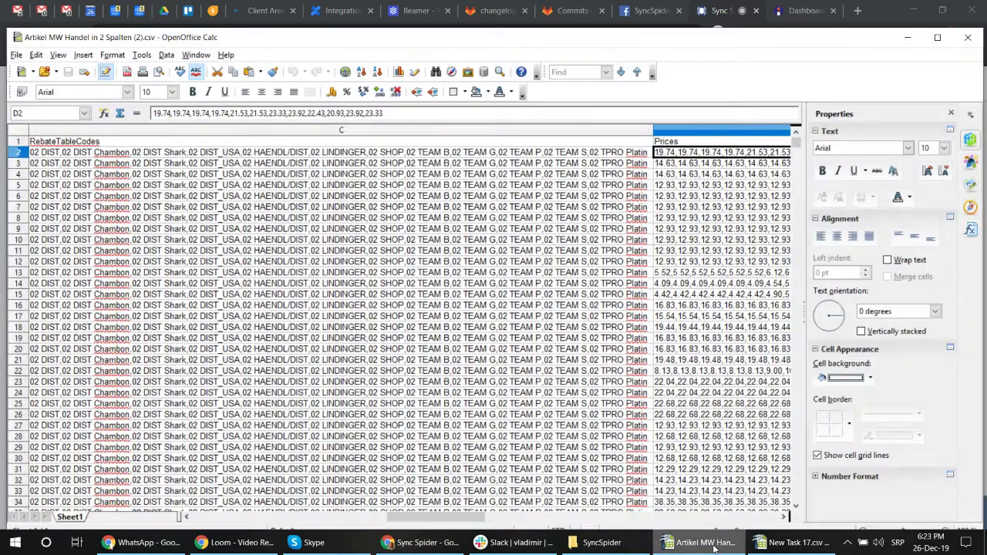
{"action": "left_click", "coordinate": [450, 159]}
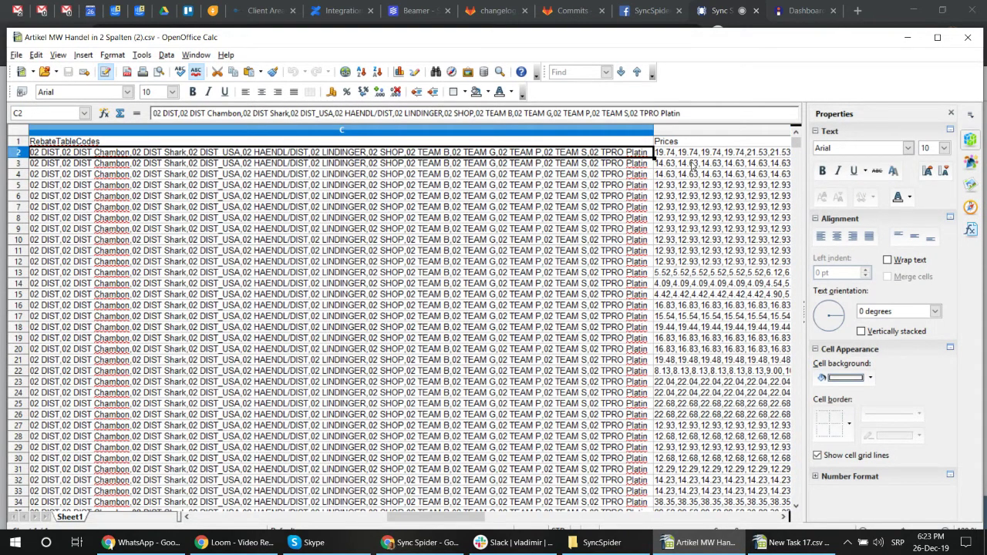
{"action": "left_click", "coordinate": [658, 157]}
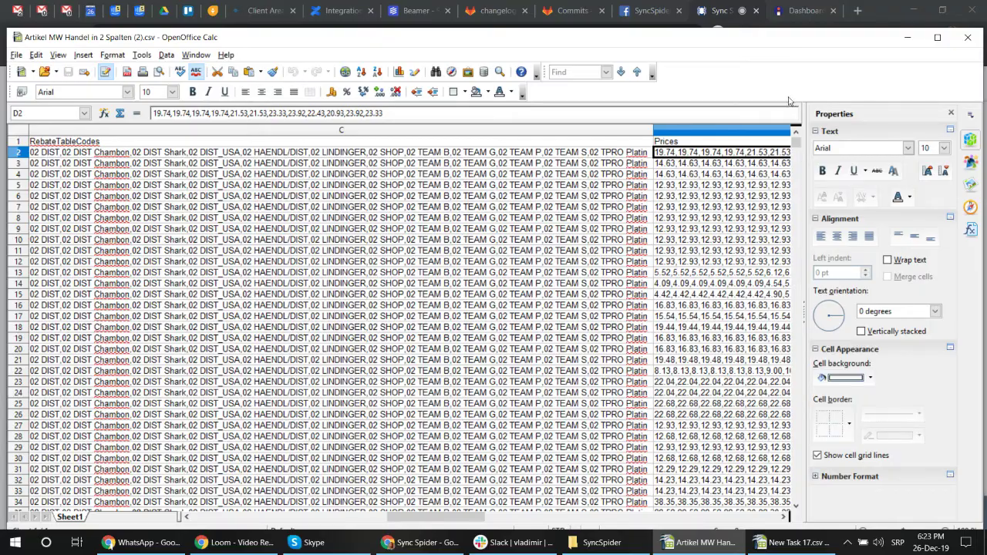
{"action": "left_click", "coordinate": [908, 37]}
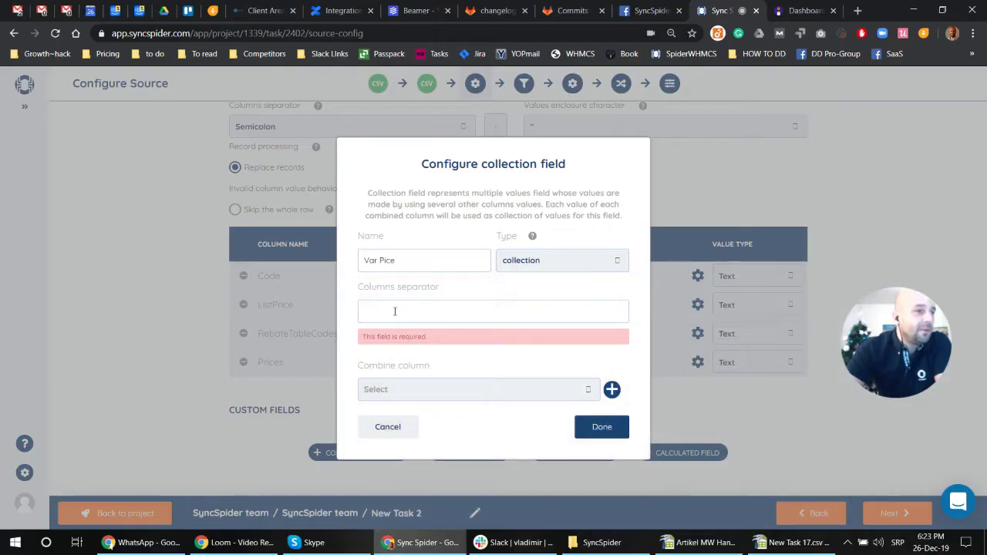
{"action": "left_click", "coordinate": [381, 311]}
{"action": "type", "text": ","}
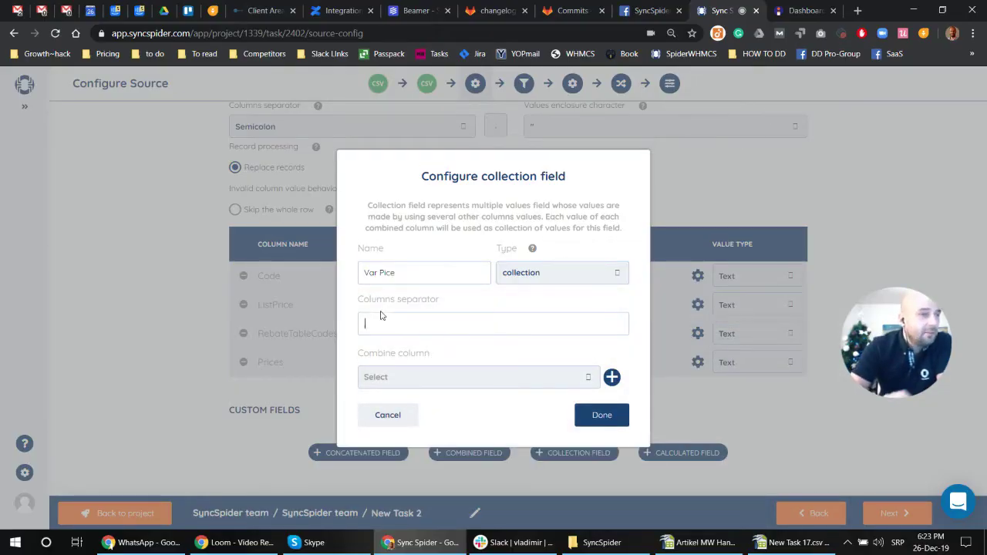
- Combine the RebateTableCodes and Prices columns in the Var Pice collection field and finish the field
{"action": "left_click", "coordinate": [473, 377]}
{"action": "scroll", "coordinate": [470, 381], "scroll_direction": "down", "scroll_amount": 2}
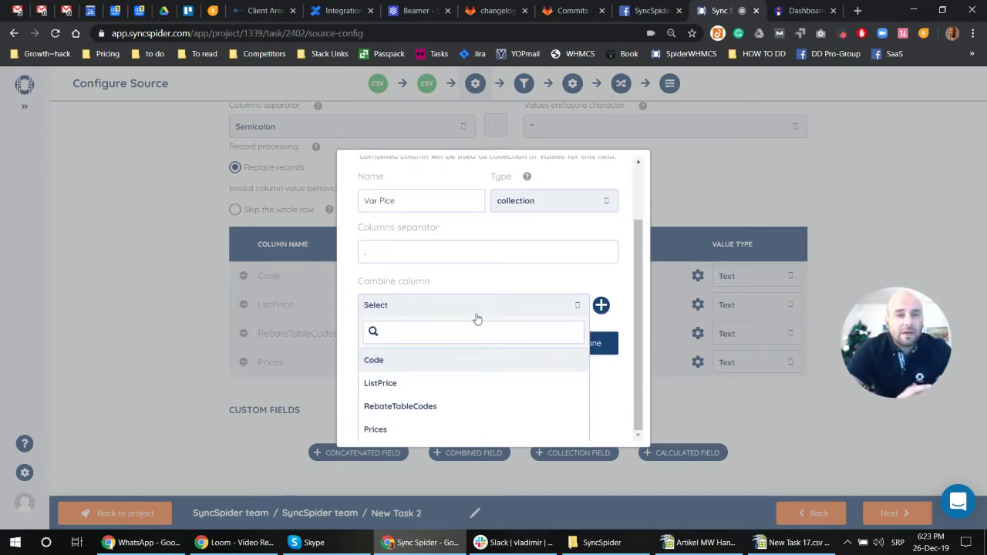
{"action": "left_click", "coordinate": [420, 408]}
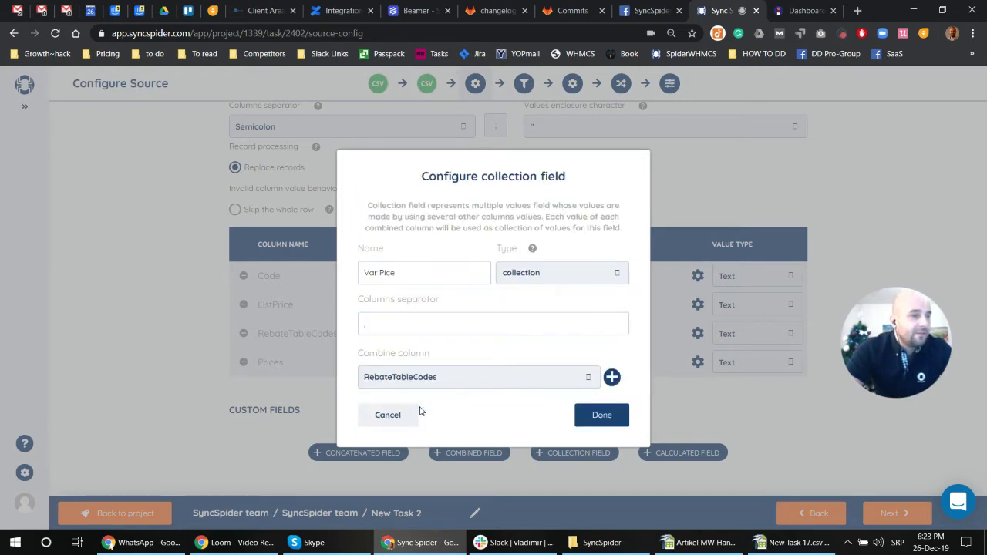
{"action": "left_click", "coordinate": [610, 377]}
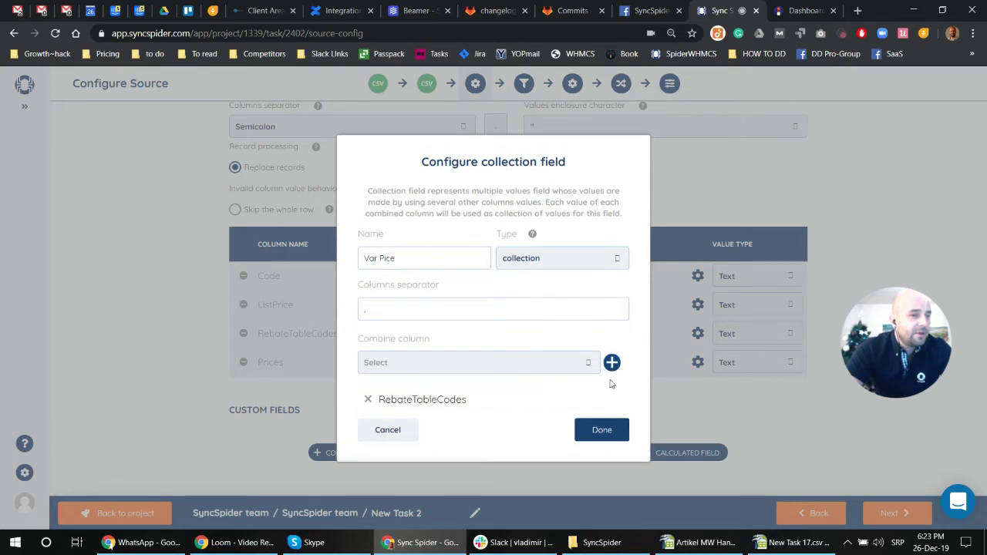
{"action": "left_click", "coordinate": [466, 365]}
{"action": "scroll", "coordinate": [489, 378], "scroll_direction": "down", "scroll_amount": 1}
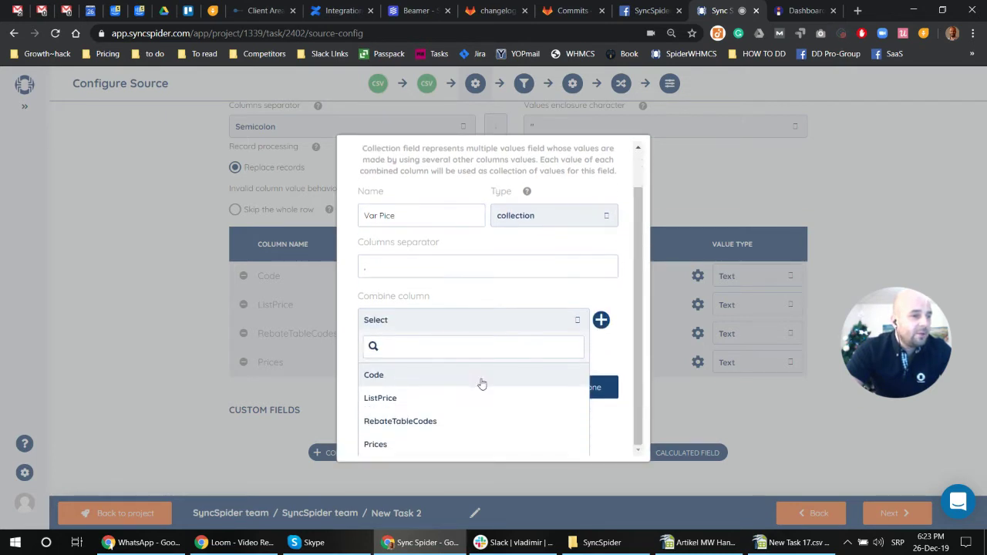
{"action": "left_click", "coordinate": [394, 444]}
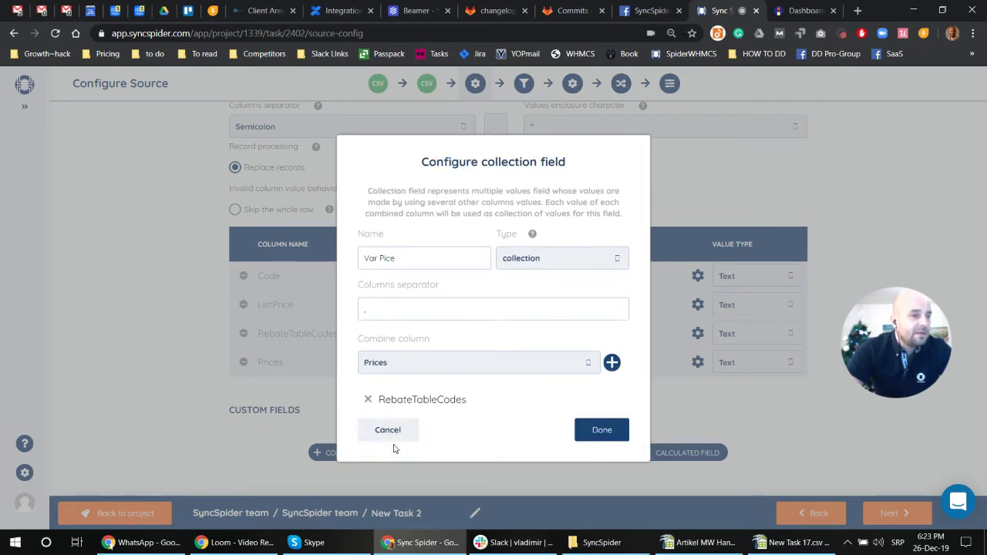
{"action": "left_click", "coordinate": [611, 367]}
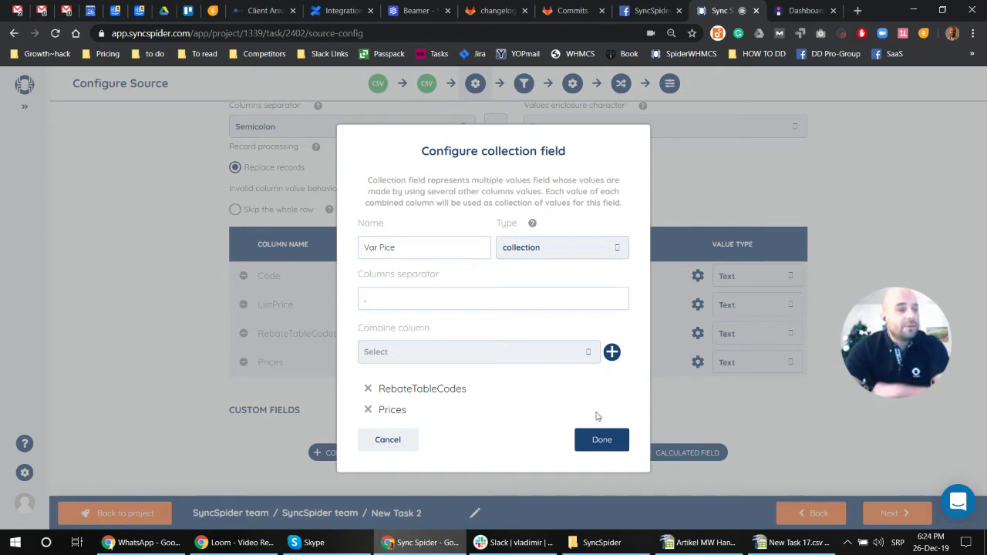
{"action": "left_click", "coordinate": [606, 438]}
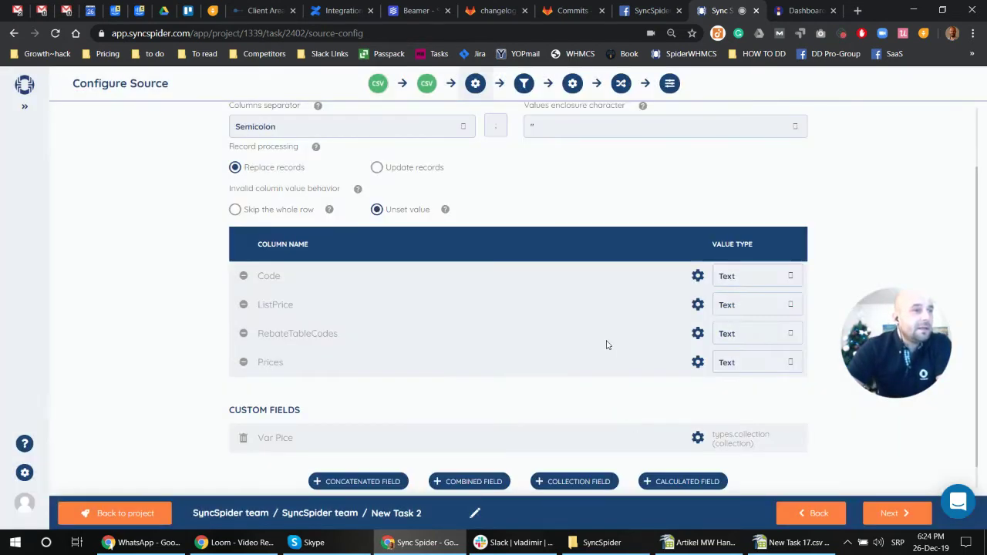
- Proceed from the source configuration past the source filter, without adding any filter, to the target configuration
{"action": "scroll", "coordinate": [632, 345], "scroll_direction": "down", "scroll_amount": 1}
{"action": "left_click", "coordinate": [893, 513]}
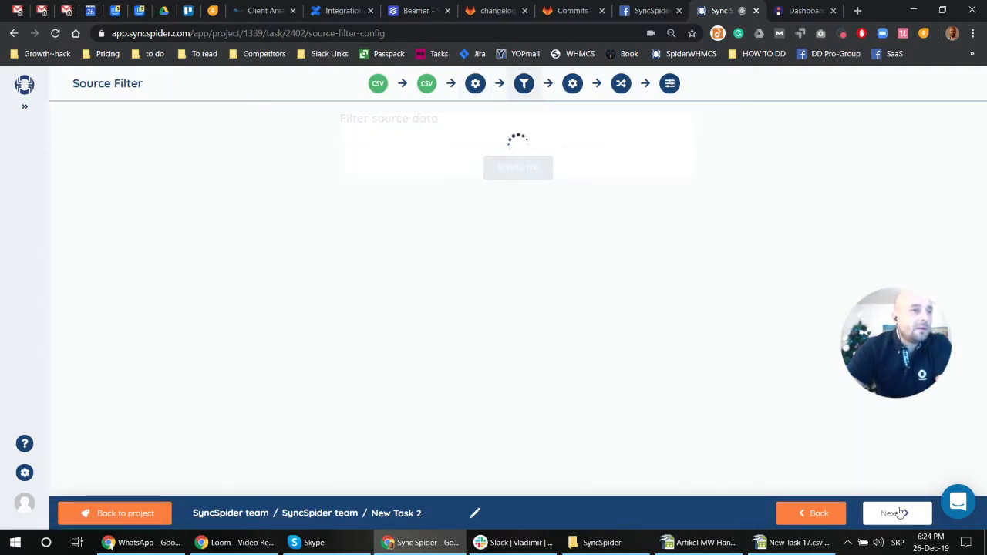
{"action": "left_click", "coordinate": [896, 514]}
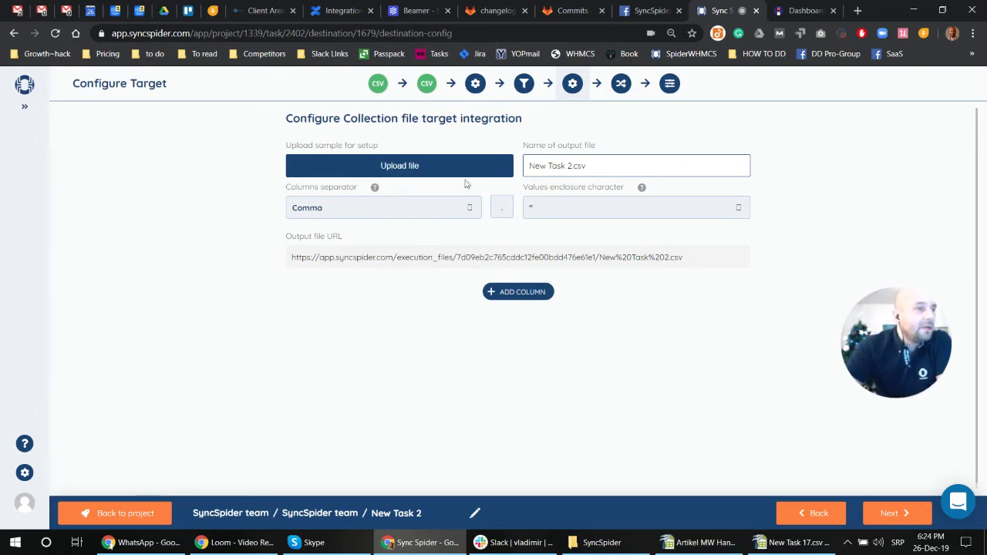
- Add two columns named "Artikle SKU" and "Store Price" to the Collection file target
{"action": "left_click", "coordinate": [509, 292]}
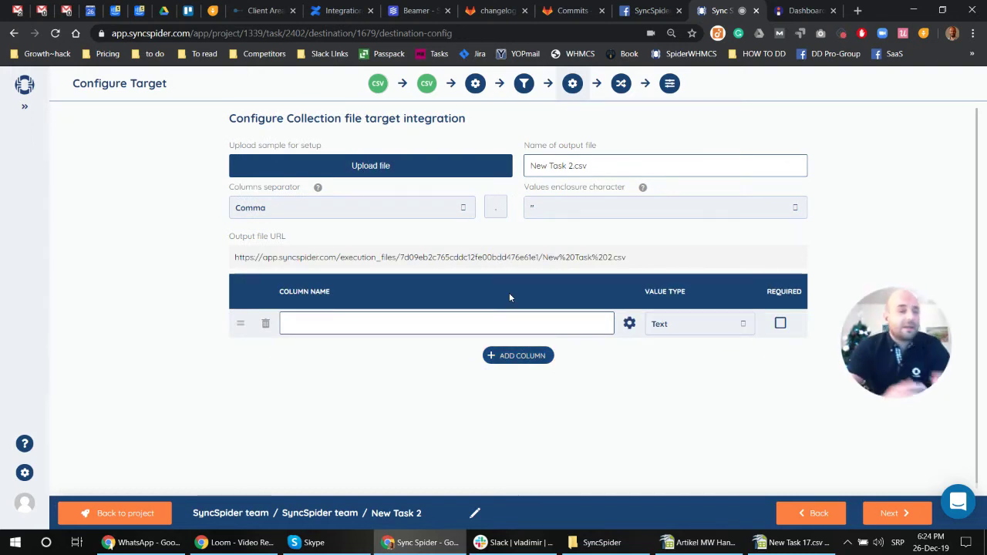
{"action": "left_click", "coordinate": [417, 317]}
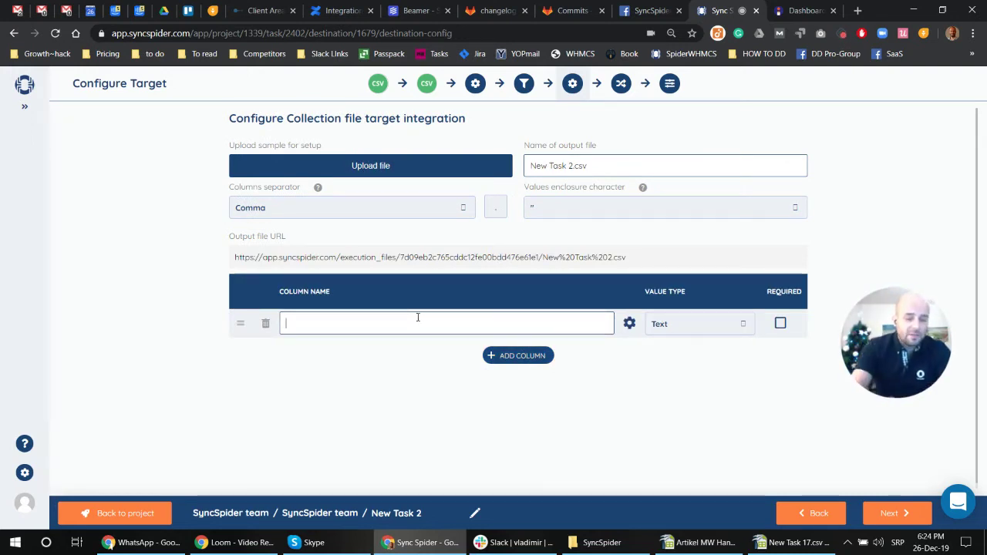
{"action": "type", "text": "Artikle SKU"}
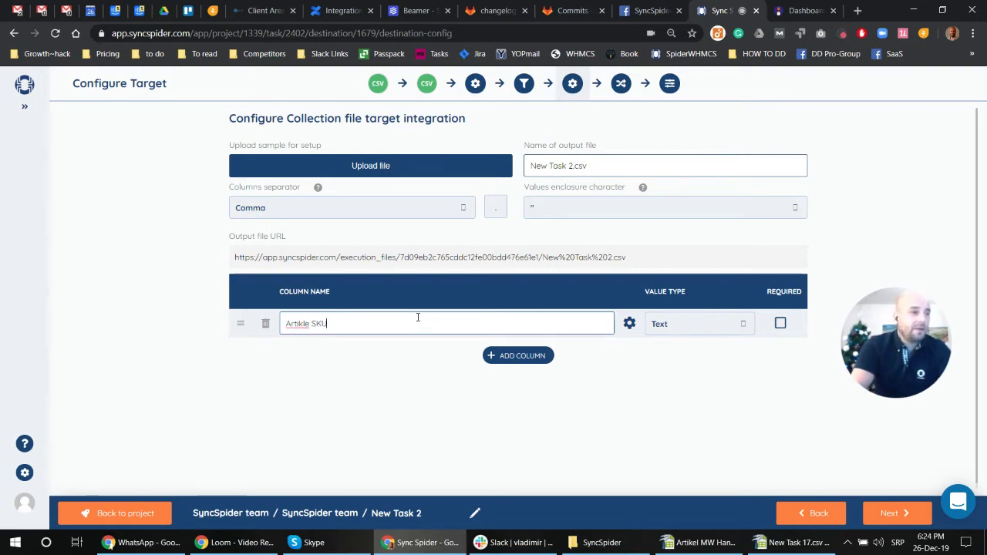
{"action": "left_click", "coordinate": [518, 357]}
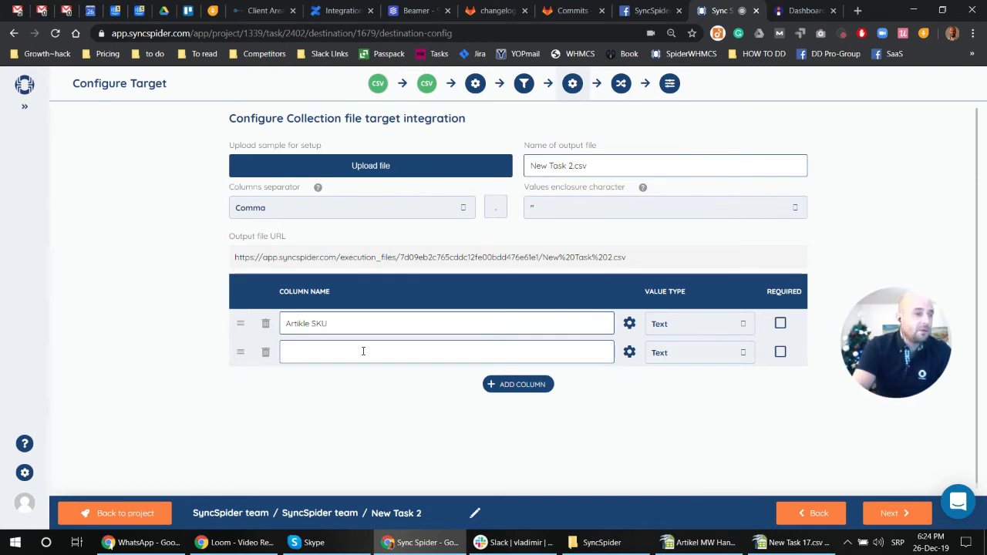
{"action": "type", "text": "Store"}
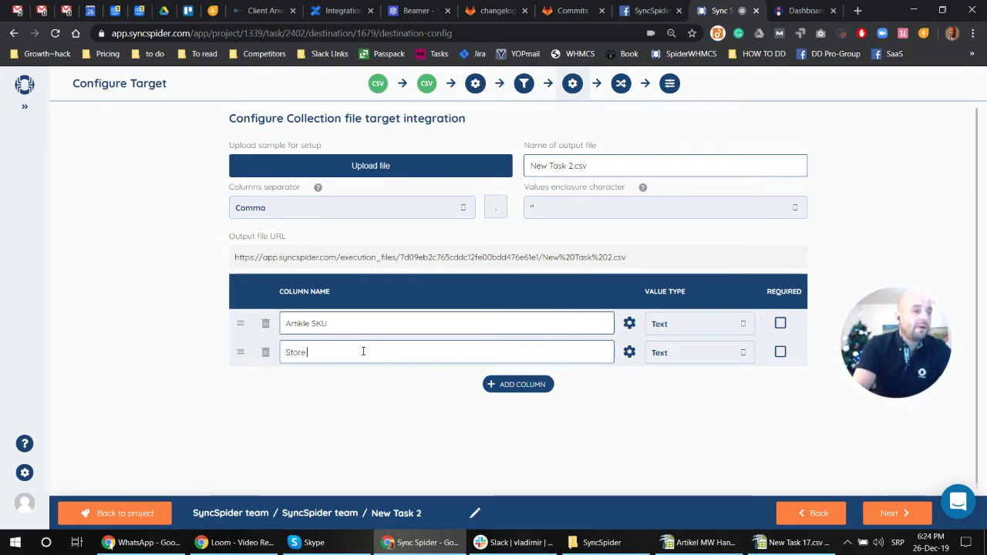
{"action": "type", "text": " P"}
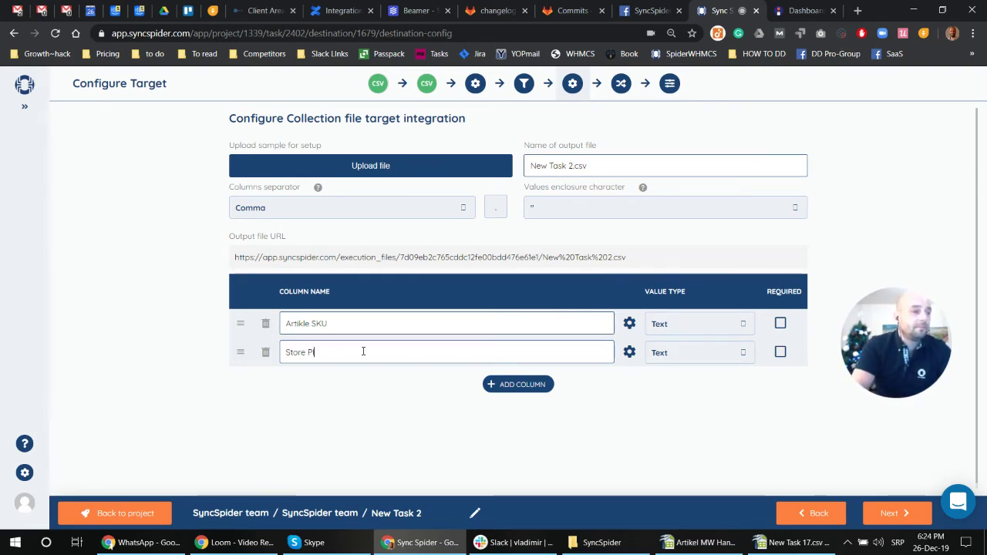
{"action": "type", "text": "rice"}
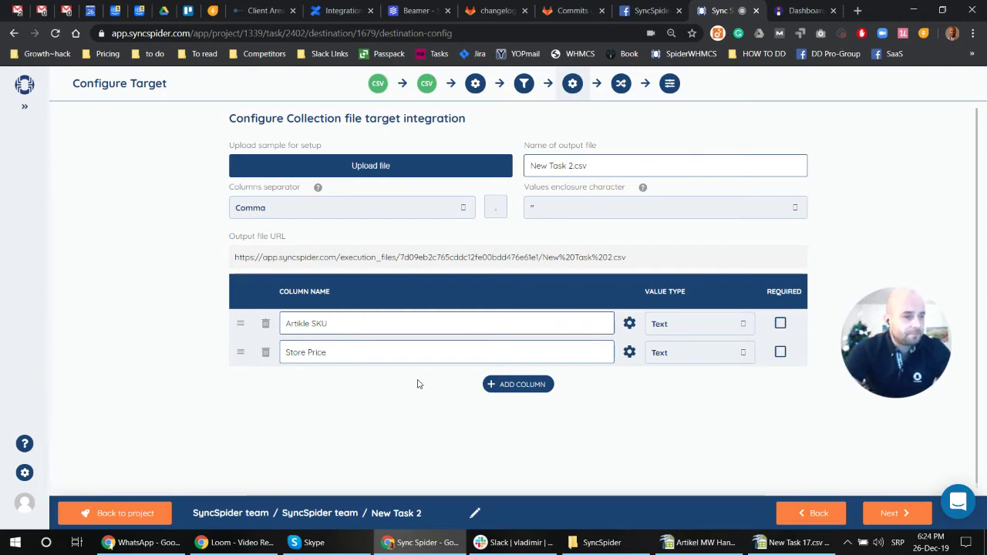
- Add two more columns named "Discount groups" and "Groups prices" to the Collection file target
{"action": "left_click", "coordinate": [505, 387]}
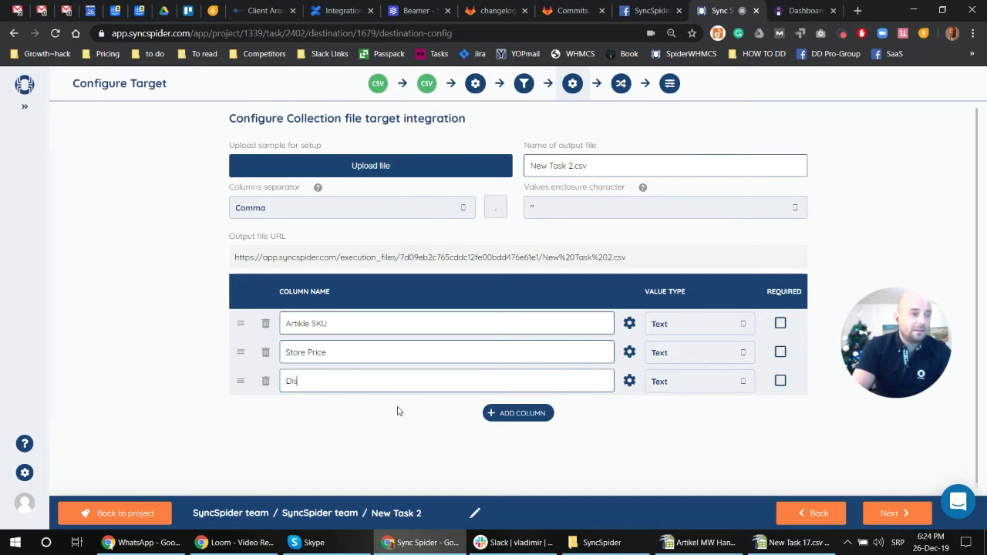
{"action": "type", "text": "Disc"}
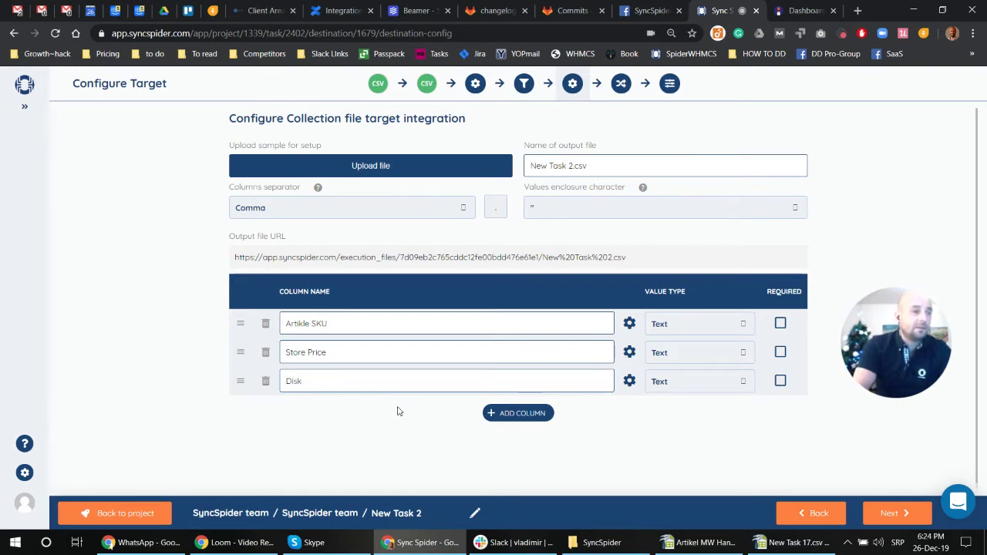
{"action": "type", "text": "ount gou"}
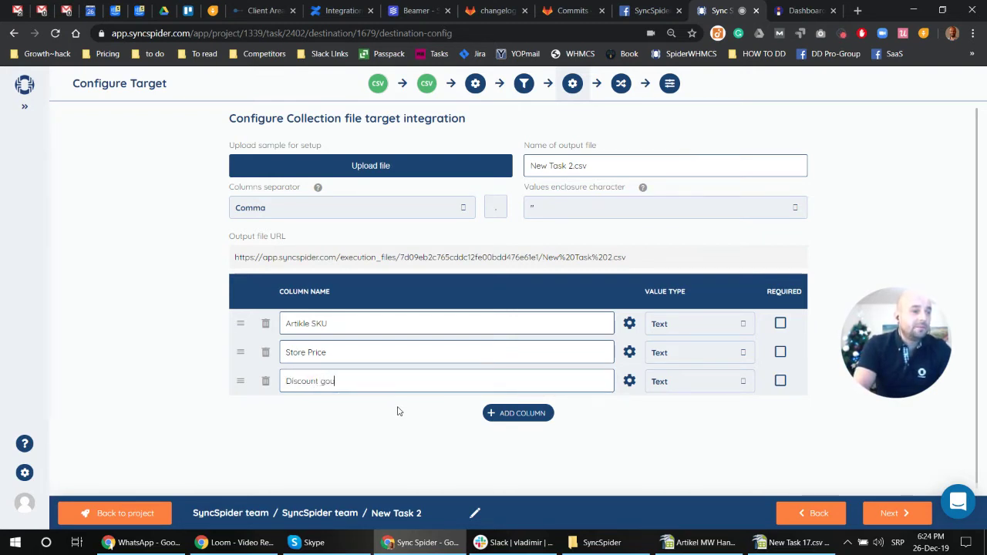
{"action": "key", "text": "BackSpace"}
{"action": "key", "text": "BackSpace"}
{"action": "type", "text": "roups"}
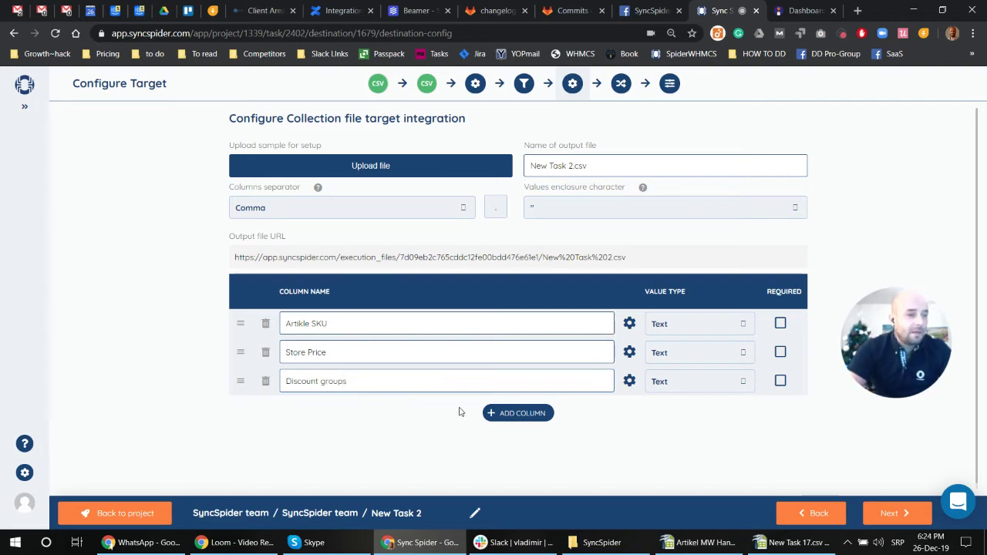
{"action": "left_click", "coordinate": [508, 413]}
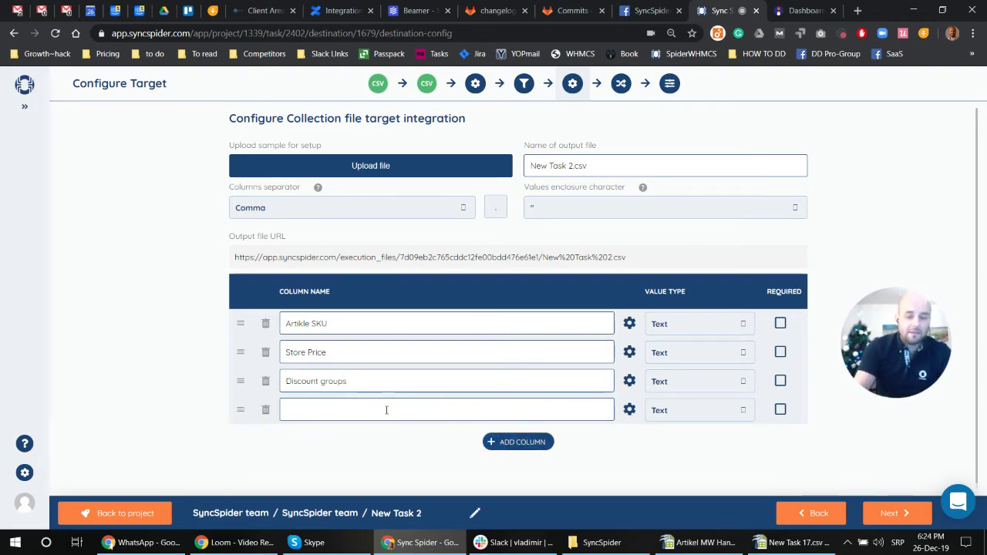
{"action": "type", "text": "Gr"}
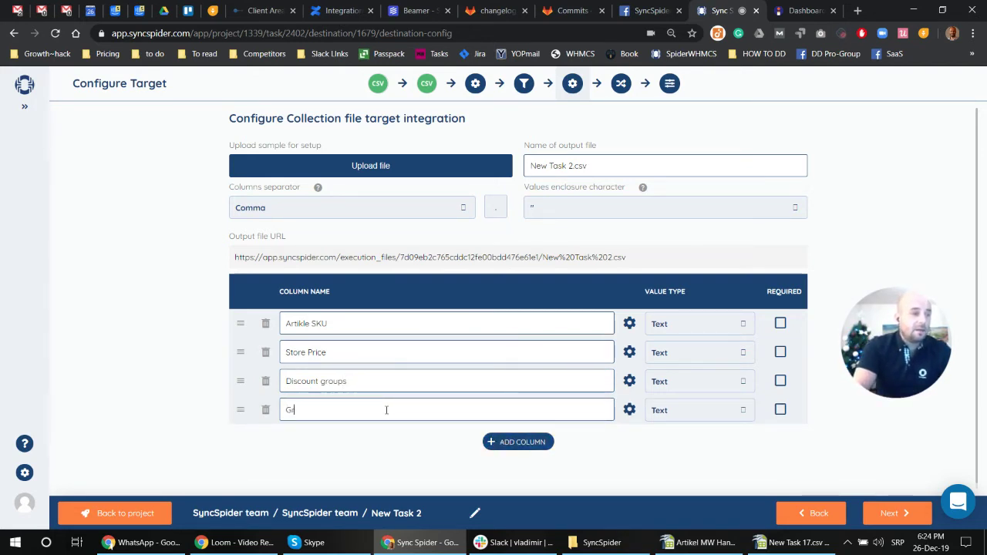
{"action": "type", "text": "oups pr"}
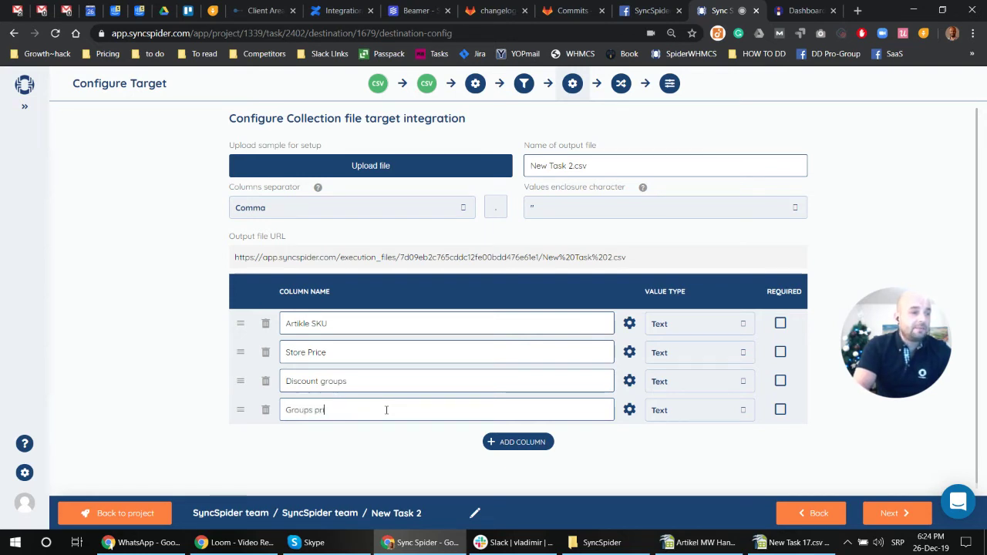
{"action": "type", "text": "ices"}
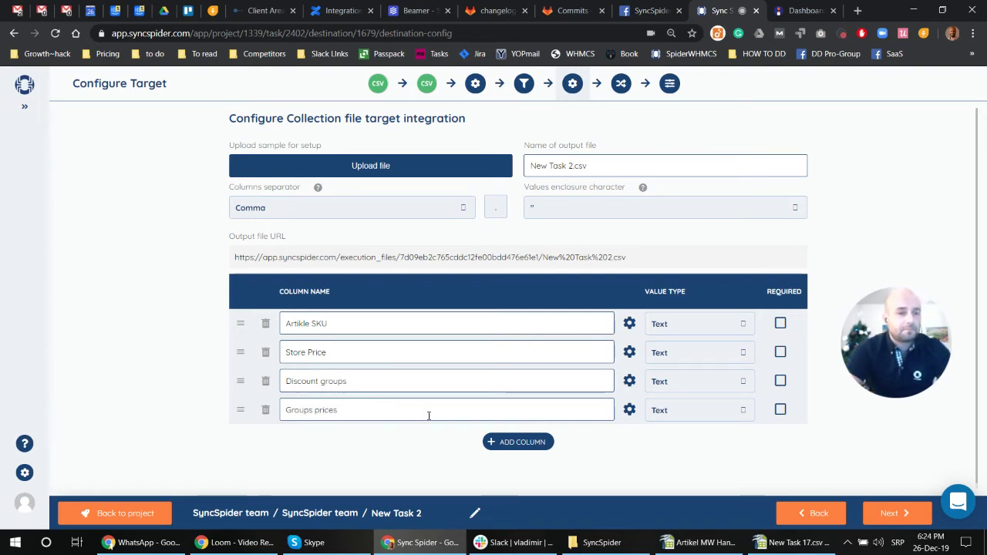
- Proceed to the mapping and map Code to Artikle SKU and ListPrice to Store Price, without fallback values
{"action": "left_click", "coordinate": [890, 513]}
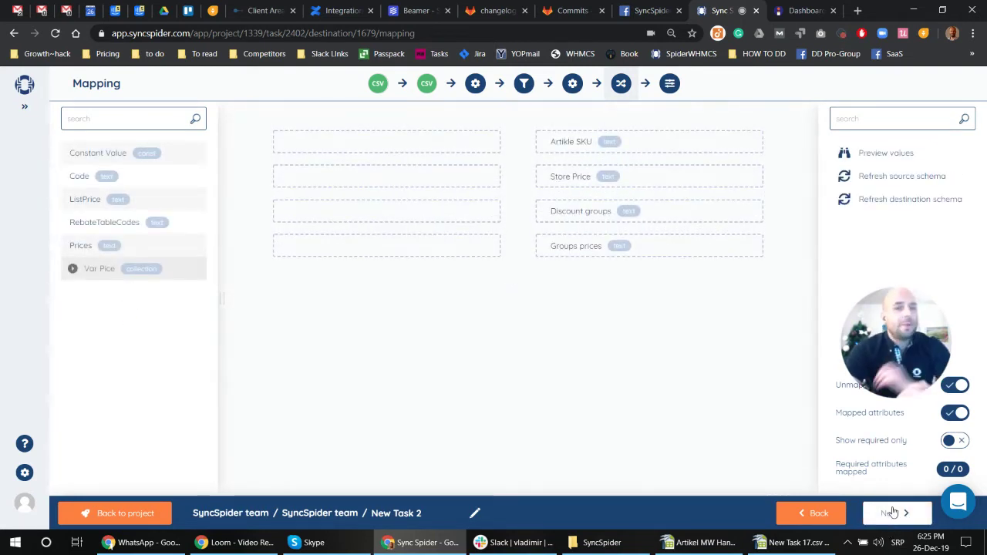
{"action": "left_click", "coordinate": [72, 268]}
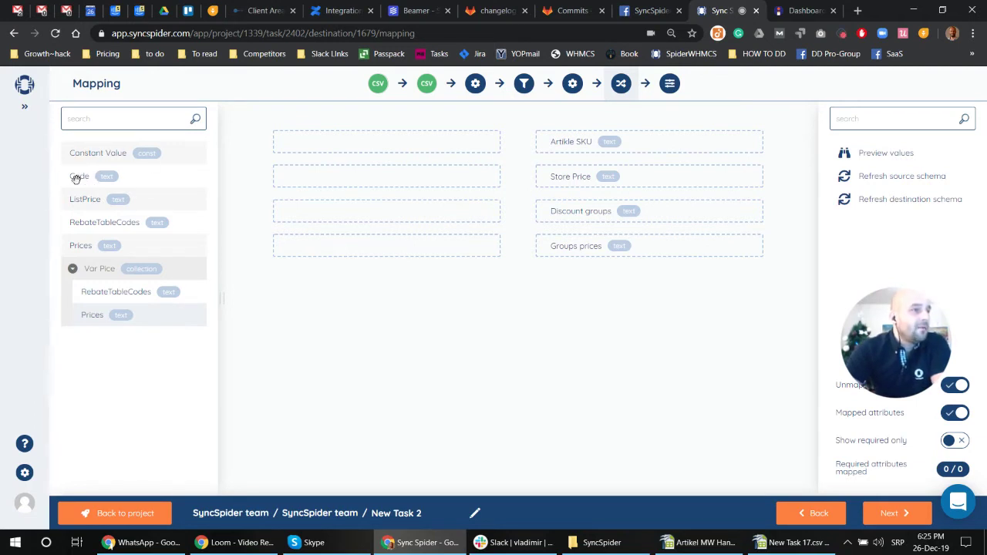
{"action": "left_click_drag", "start_coordinate": [78, 178], "coordinate": [345, 154]}
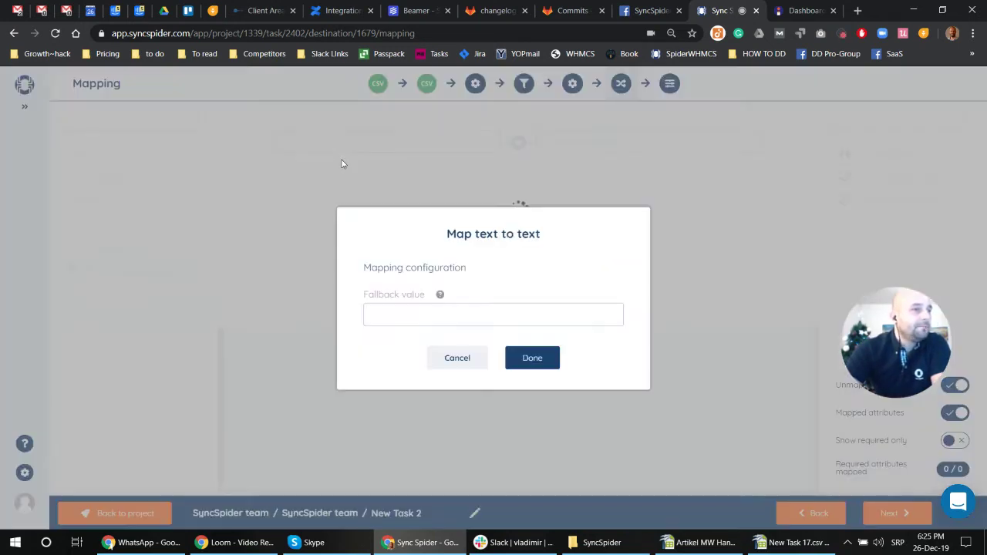
{"action": "left_click", "coordinate": [528, 364]}
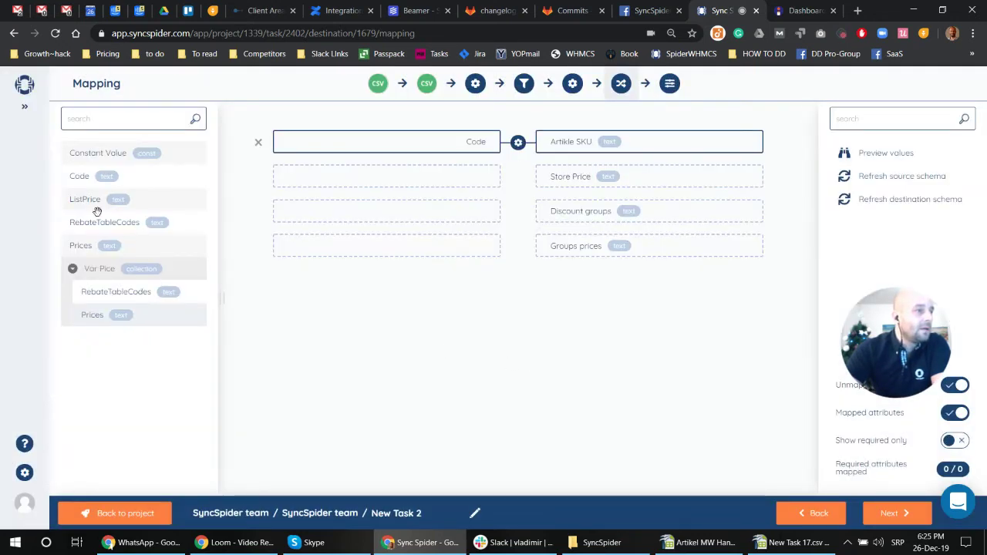
{"action": "left_click_drag", "start_coordinate": [86, 201], "coordinate": [342, 176]}
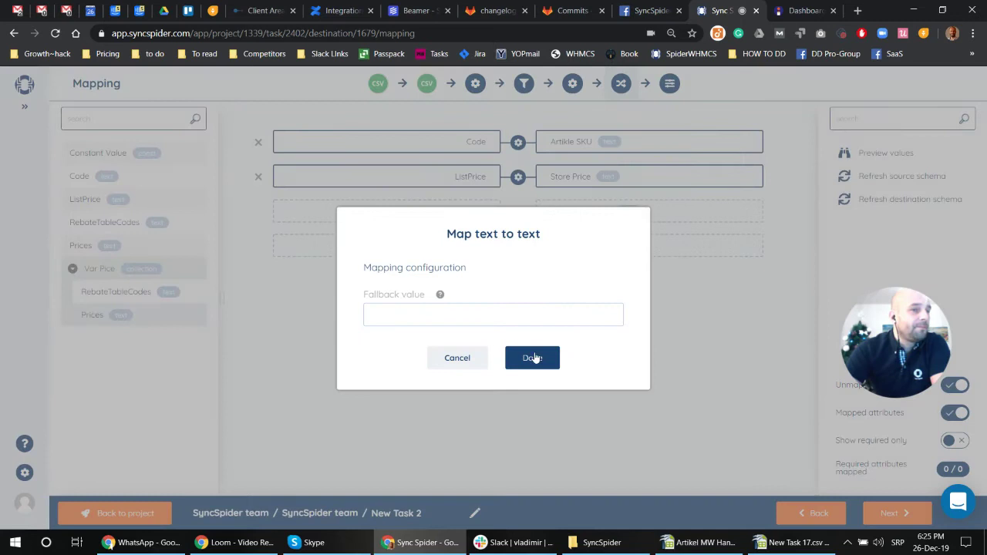
{"action": "left_click", "coordinate": [534, 359]}
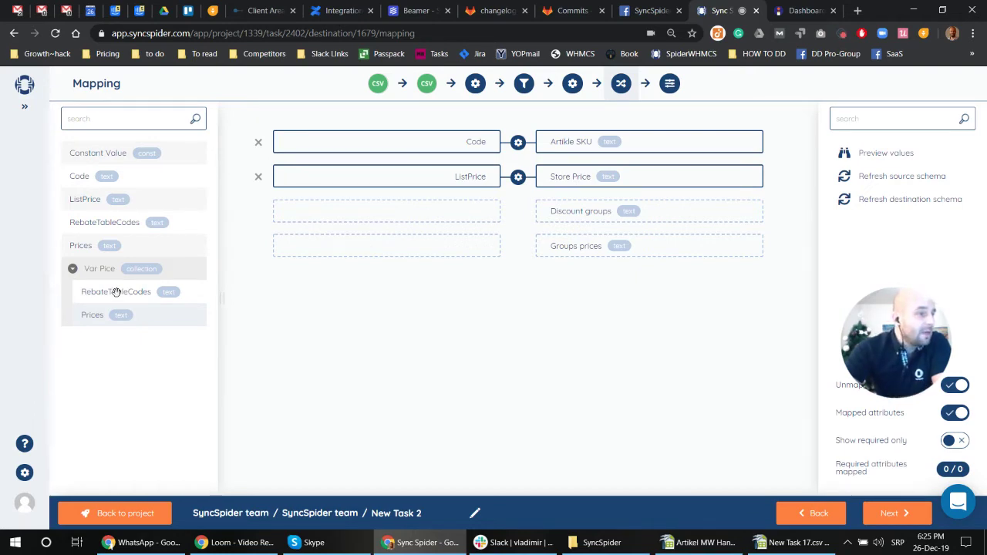
- Map the Var Pice collection's RebateTableCodes to Discount groups and its Prices to Groups prices, both with Take all (flatten)
{"action": "left_click_drag", "start_coordinate": [115, 291], "coordinate": [321, 216]}
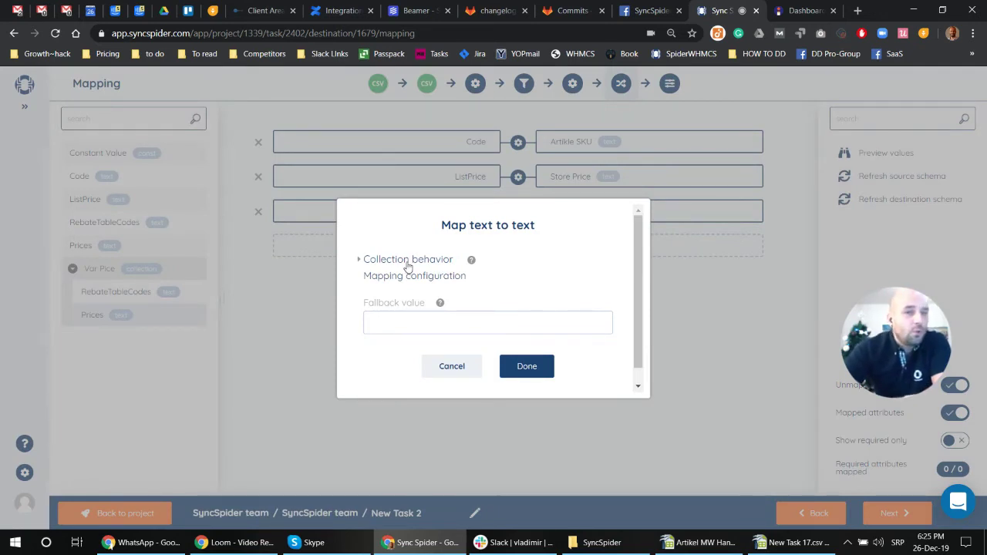
{"action": "left_click", "coordinate": [407, 262]}
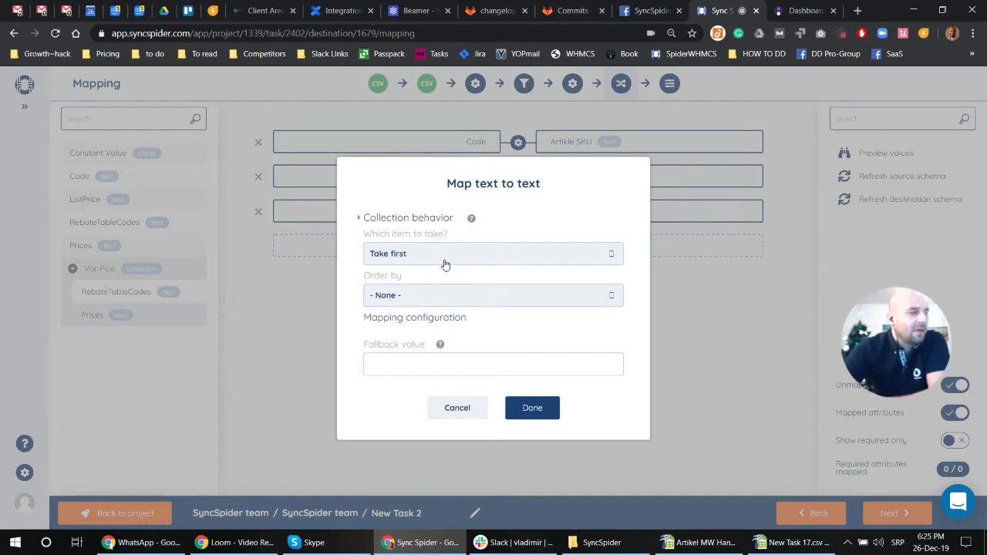
{"action": "left_click", "coordinate": [445, 254]}
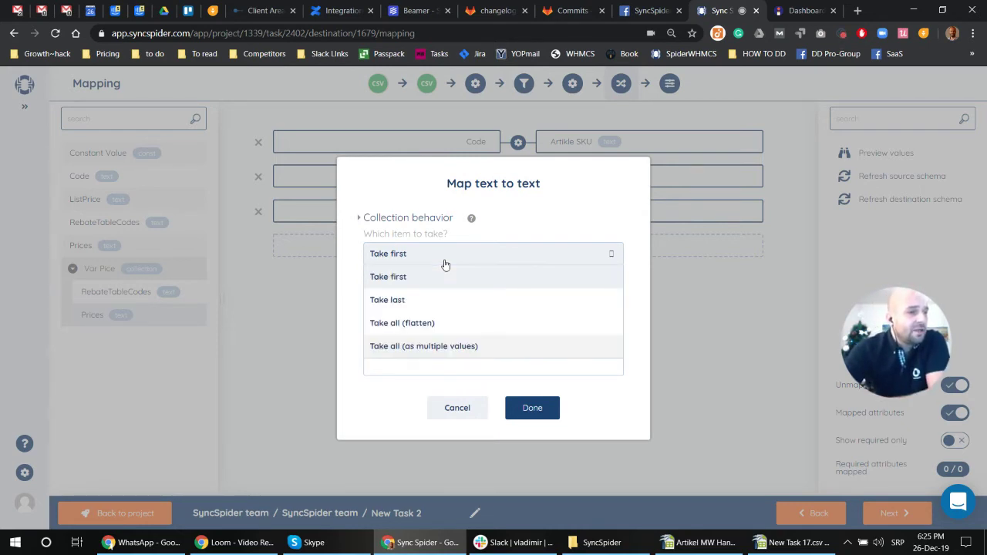
{"action": "left_click", "coordinate": [401, 324]}
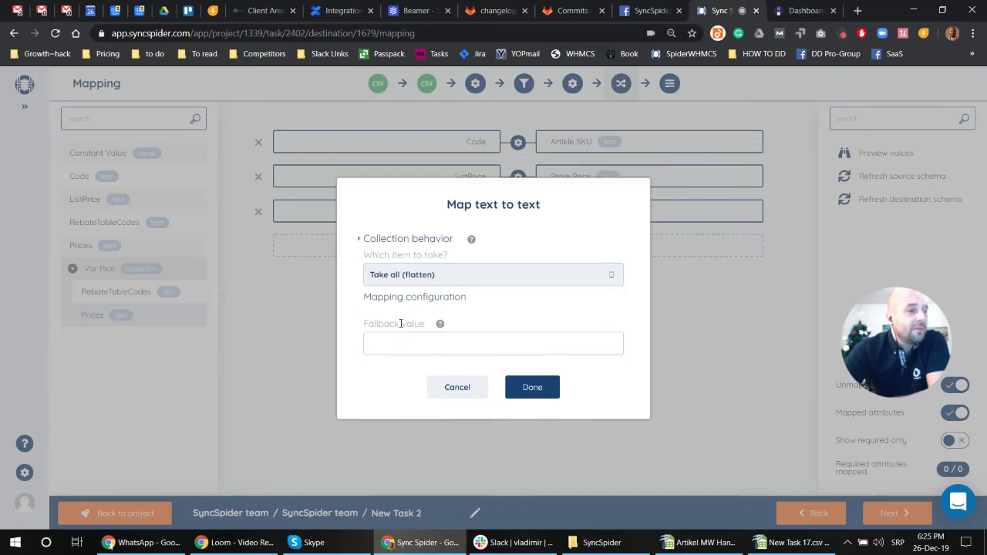
{"action": "left_click", "coordinate": [539, 394]}
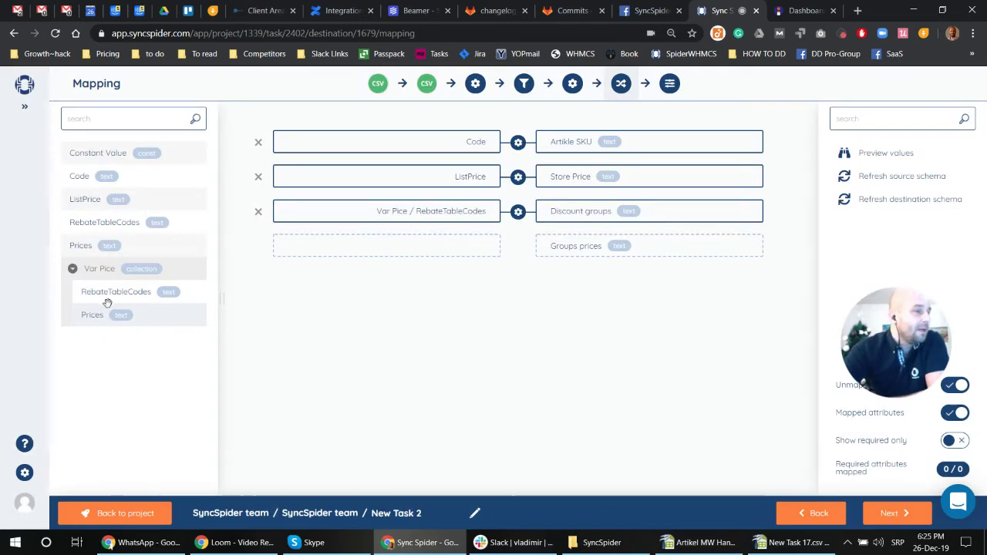
{"action": "left_click_drag", "start_coordinate": [93, 316], "coordinate": [311, 253]}
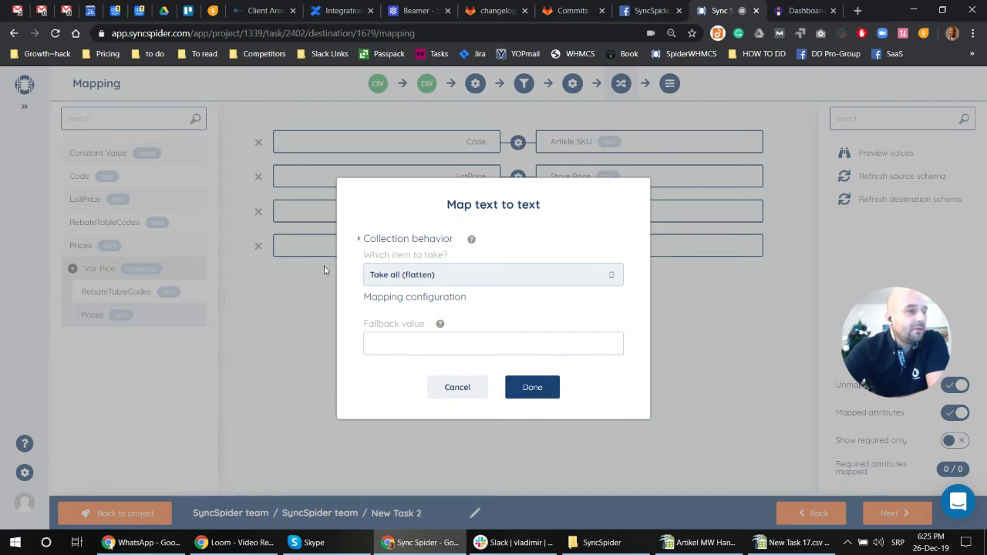
{"action": "left_click", "coordinate": [532, 391]}
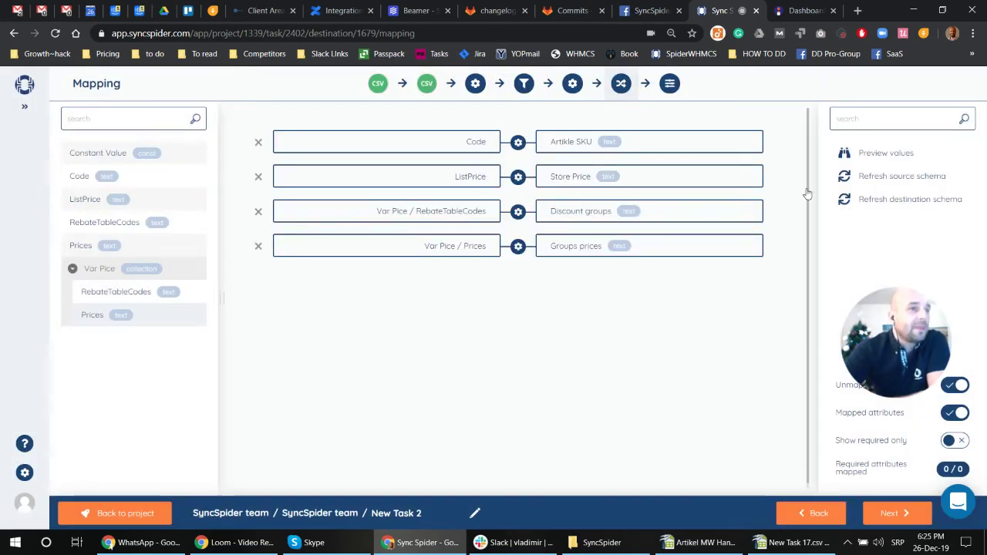
- Proceed to the task settings and schedule the task to run weekly on Tuesday
{"action": "left_click", "coordinate": [896, 515]}
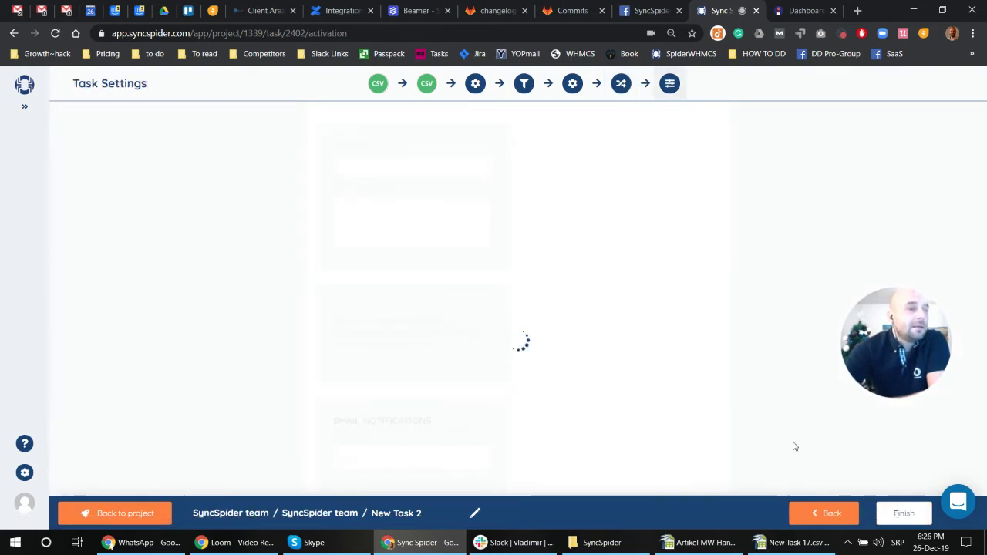
{"action": "left_click", "coordinate": [619, 186]}
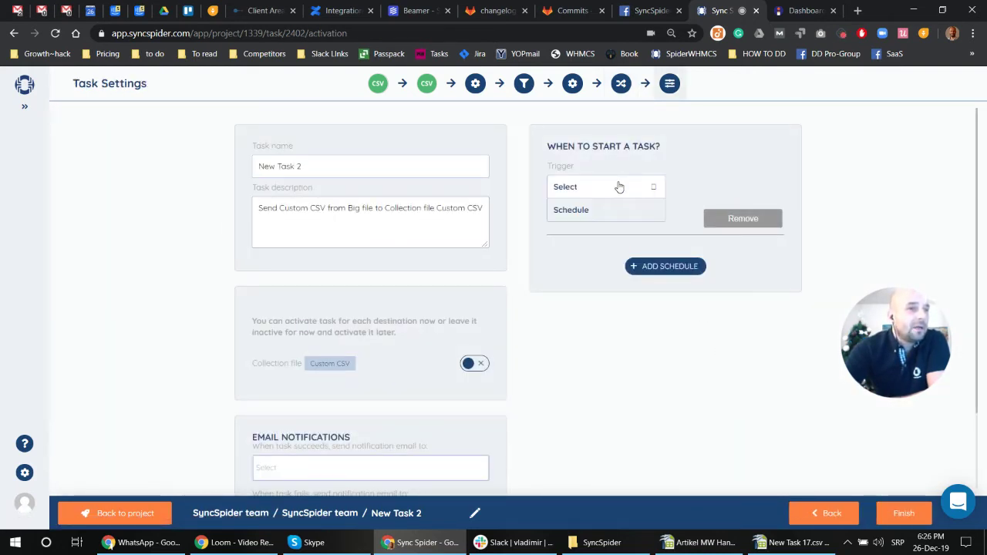
{"action": "left_click", "coordinate": [595, 211]}
{"action": "left_click", "coordinate": [724, 188]}
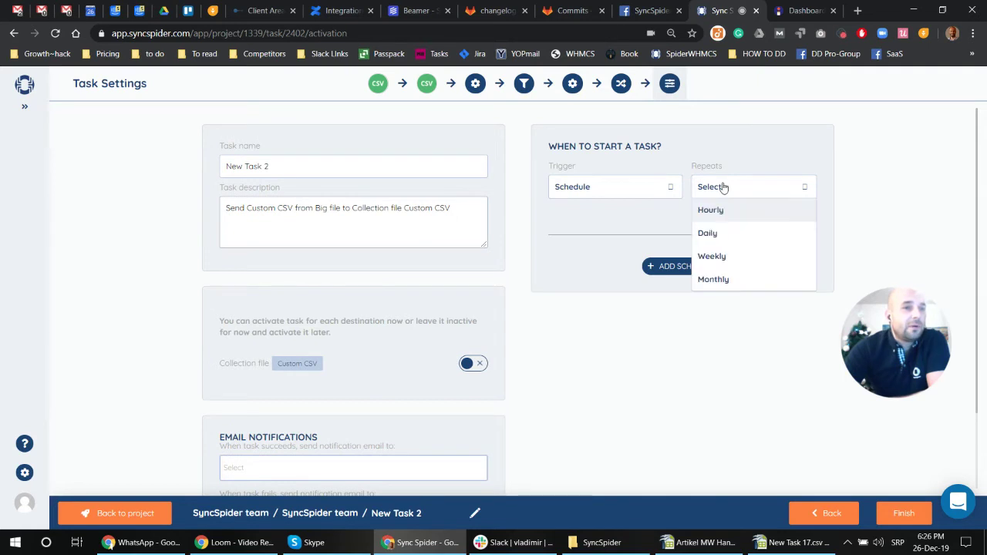
{"action": "left_click", "coordinate": [730, 255]}
{"action": "left_click", "coordinate": [588, 233]}
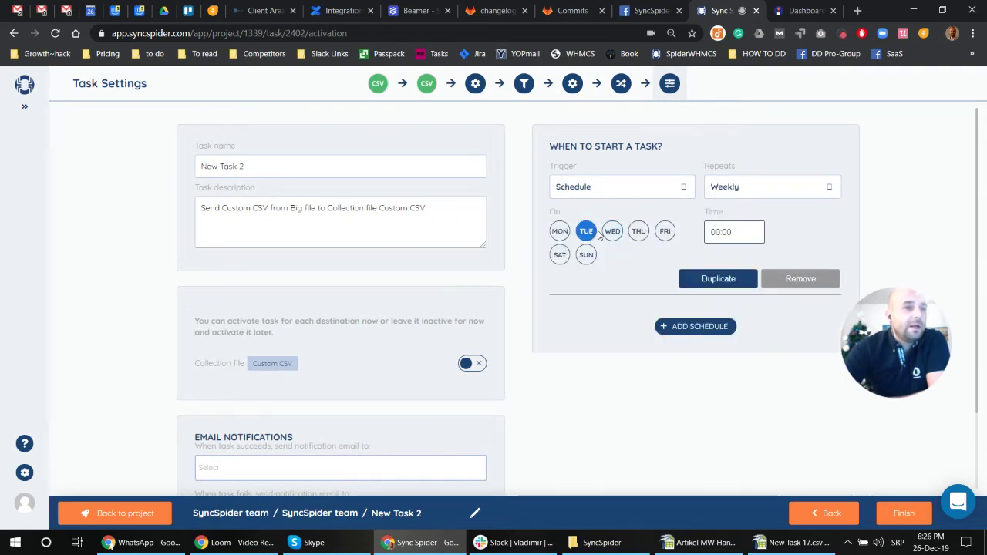
- Activate the task for the Collection file destination and finish the task setup
{"action": "left_click", "coordinate": [470, 363]}
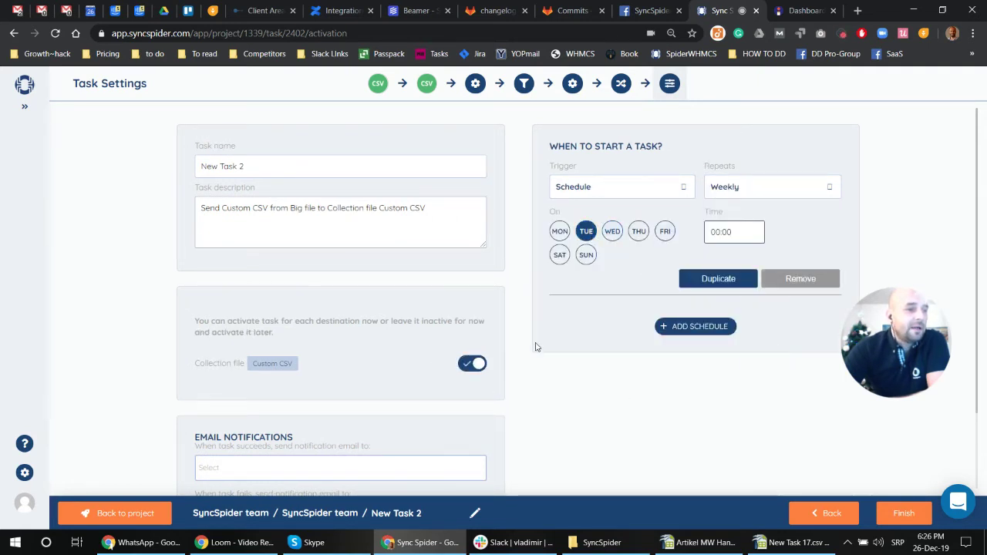
{"action": "left_click", "coordinate": [903, 515]}
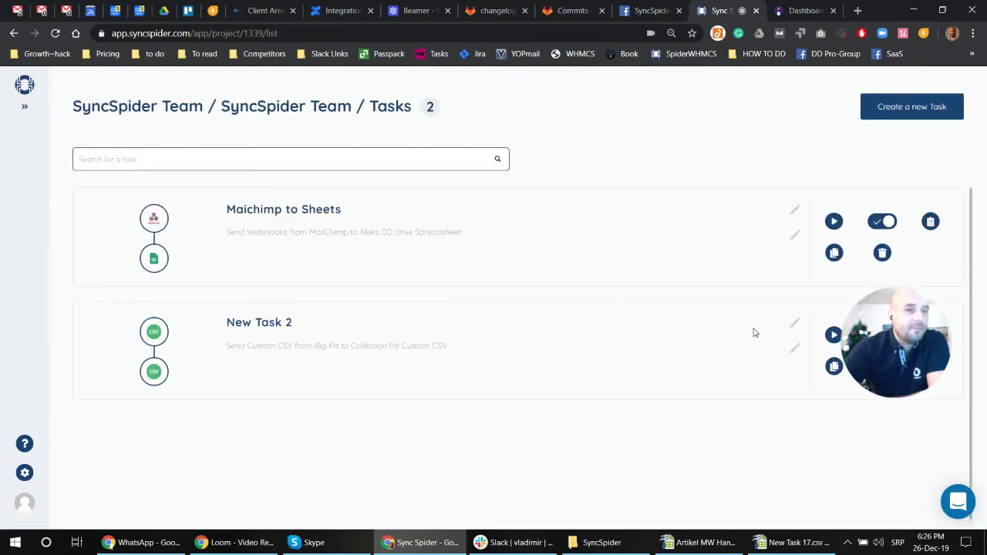
{"action": "left_click_drag", "start_coordinate": [913, 329], "coordinate": [944, 201]}
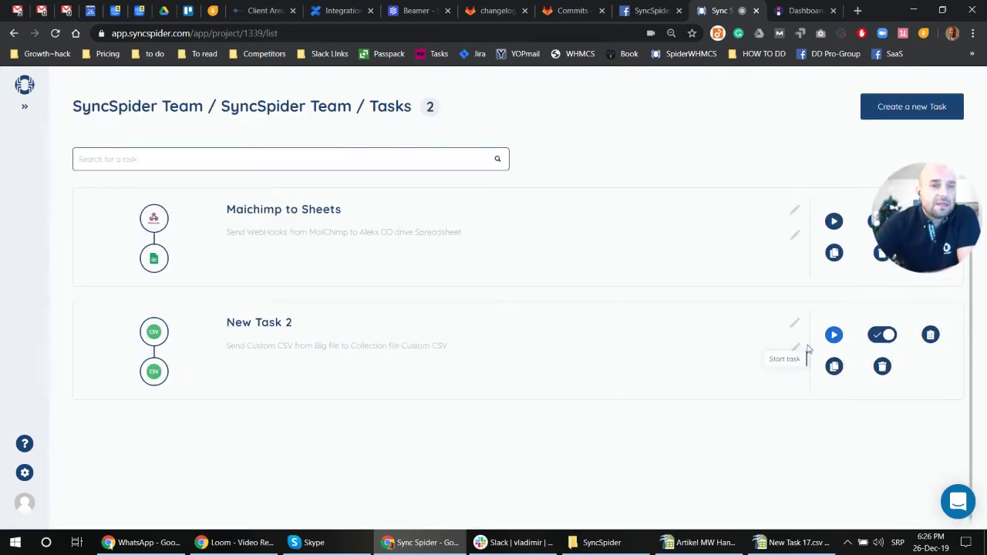
- Reopen New Task 2 and advance to its source configuration, keeping the selected source and target integrations
{"action": "left_click", "coordinate": [258, 324]}
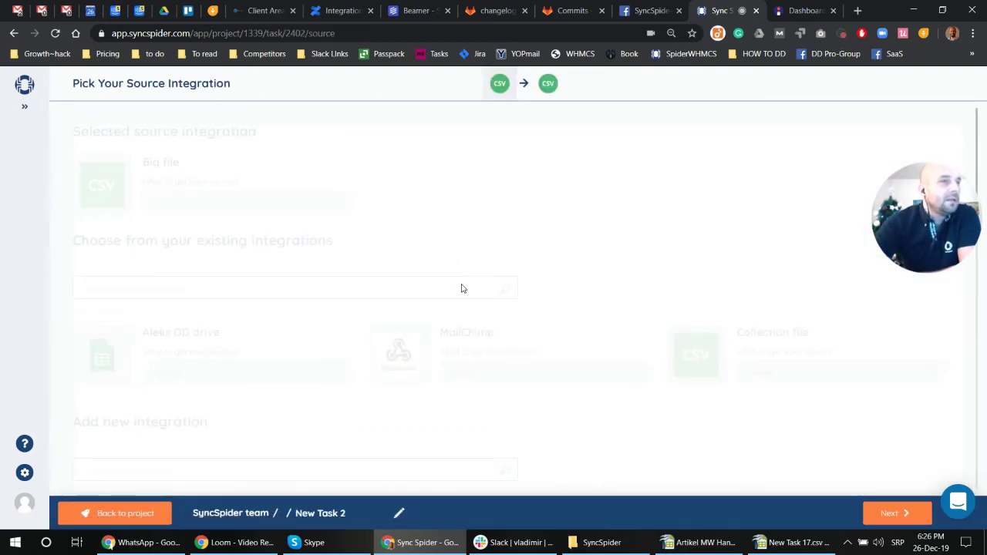
{"action": "left_click", "coordinate": [901, 513]}
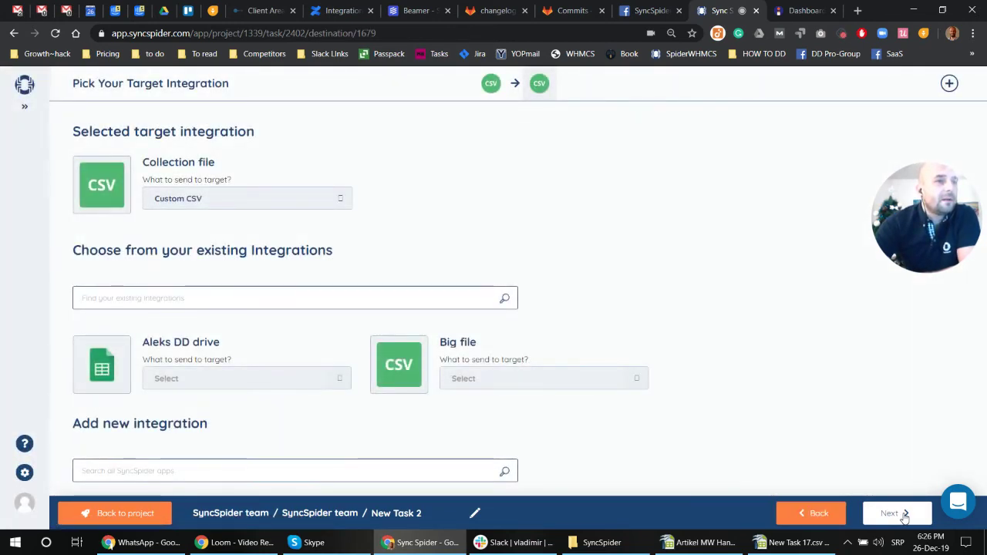
{"action": "left_click", "coordinate": [901, 513]}
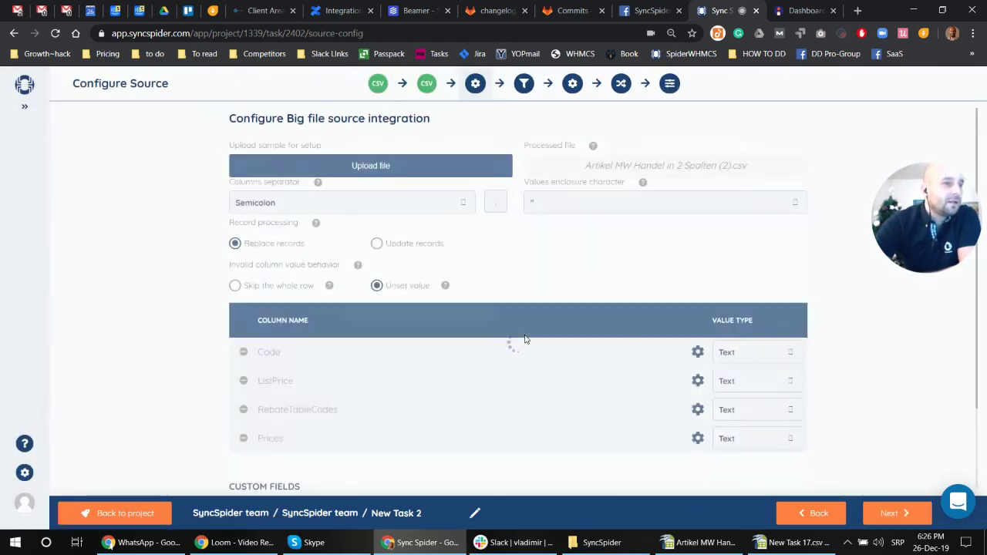
- Set the Var Pice collection field's columns separator to "|" and proceed to the source filter
{"action": "scroll", "coordinate": [566, 328], "scroll_direction": "down", "scroll_amount": 2}
{"action": "left_click", "coordinate": [697, 408]}
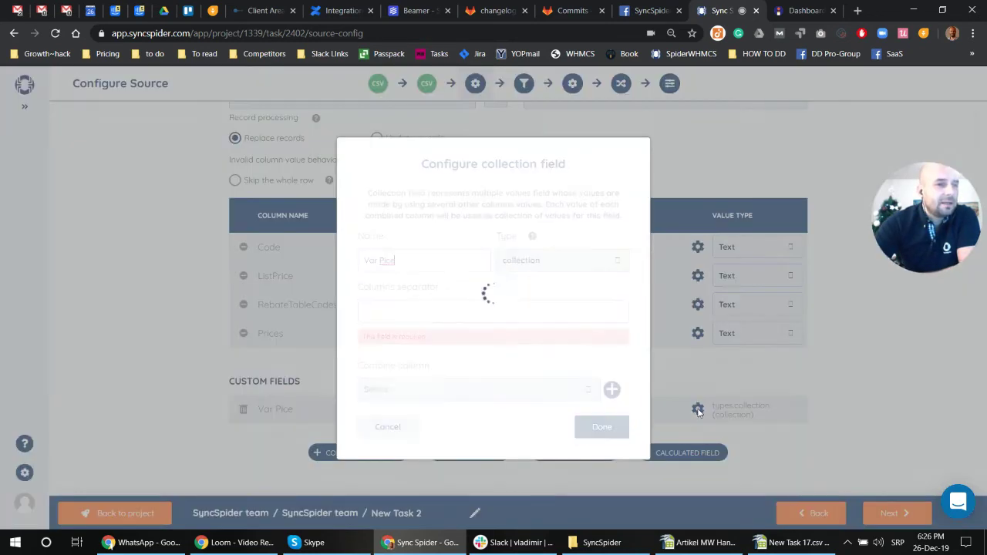
{"action": "left_click", "coordinate": [387, 286]}
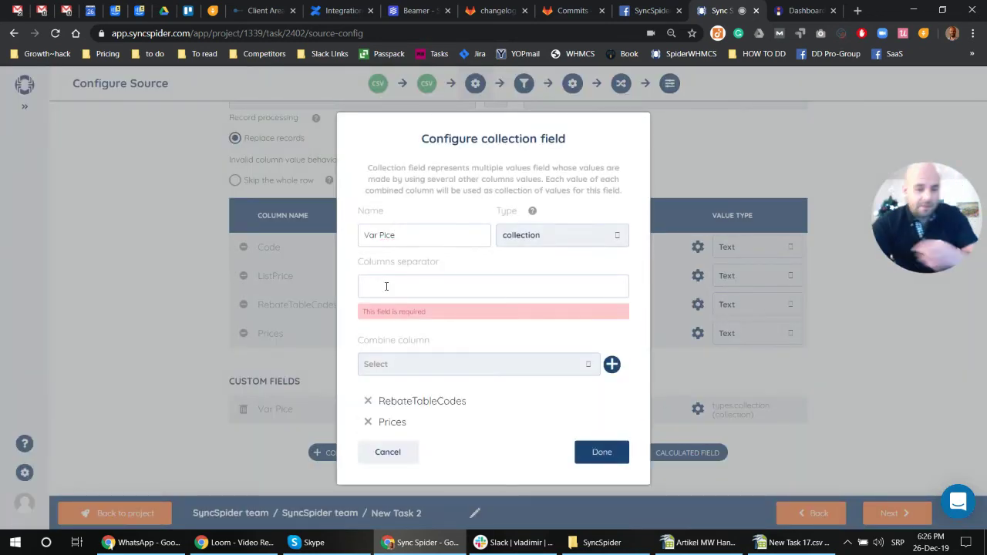
{"action": "type", "text": "|"}
{"action": "left_click", "coordinate": [621, 440]}
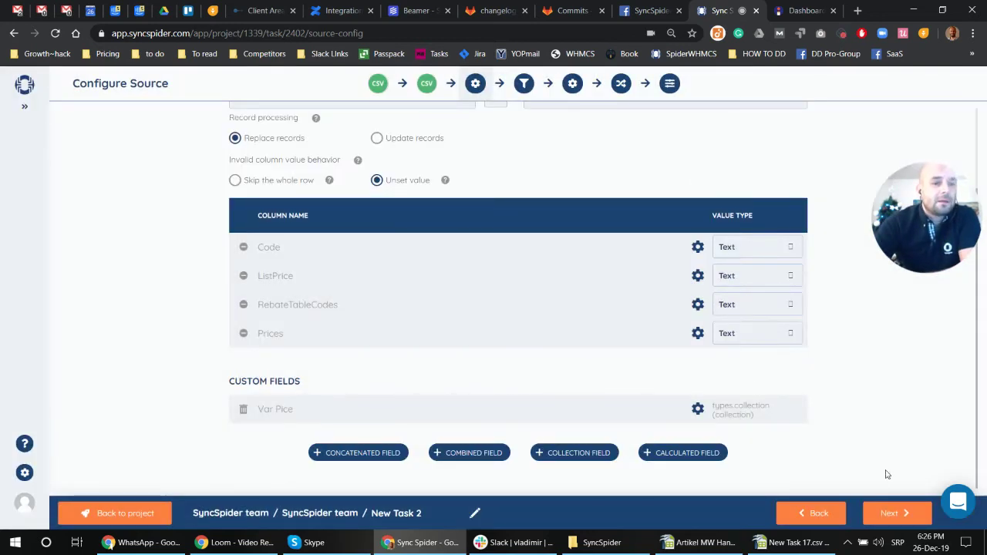
{"action": "left_click", "coordinate": [887, 516]}
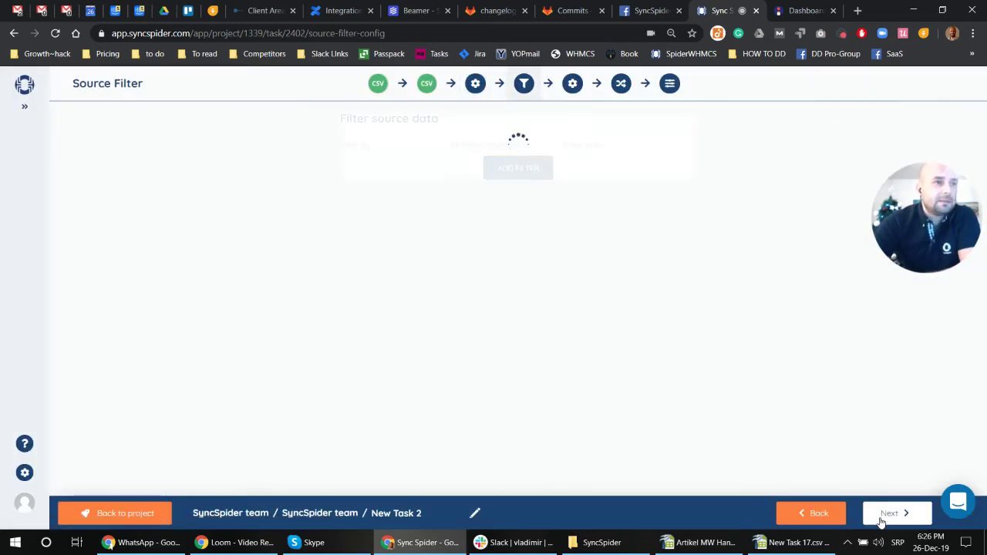
- Keep the existing source filter, target configuration, field mapping and weekly Tuesday schedule, and finish the task setup
{"action": "left_click", "coordinate": [882, 520]}
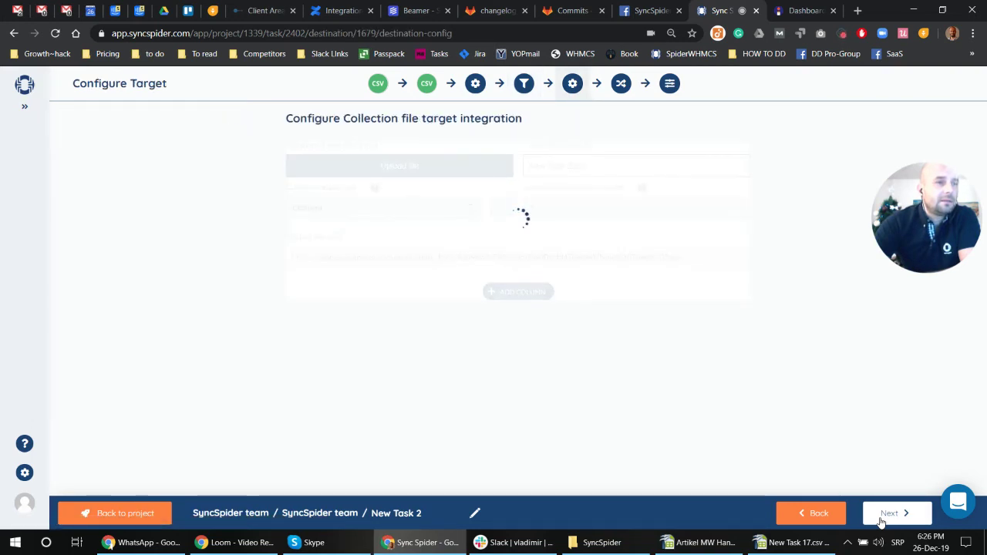
{"action": "left_click", "coordinate": [881, 521]}
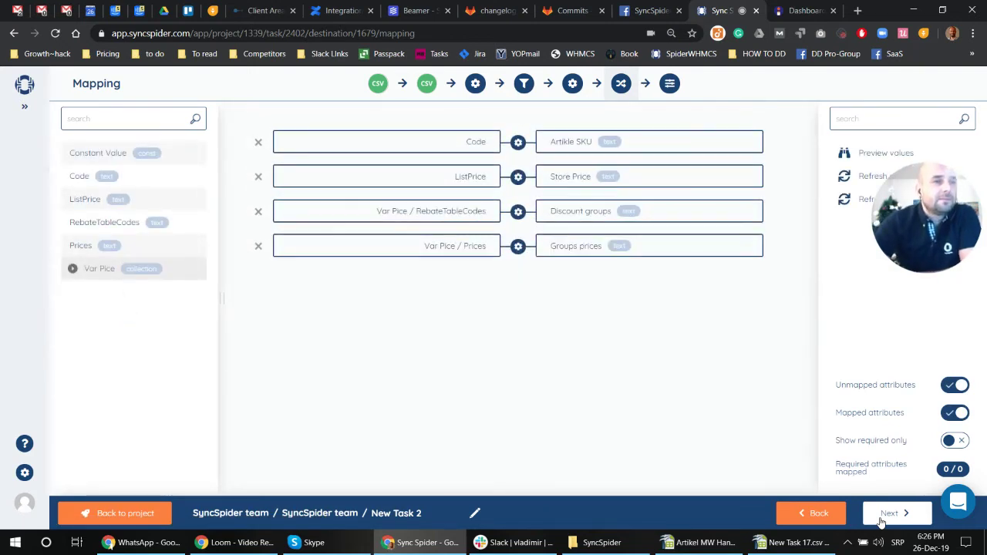
{"action": "left_click", "coordinate": [888, 514]}
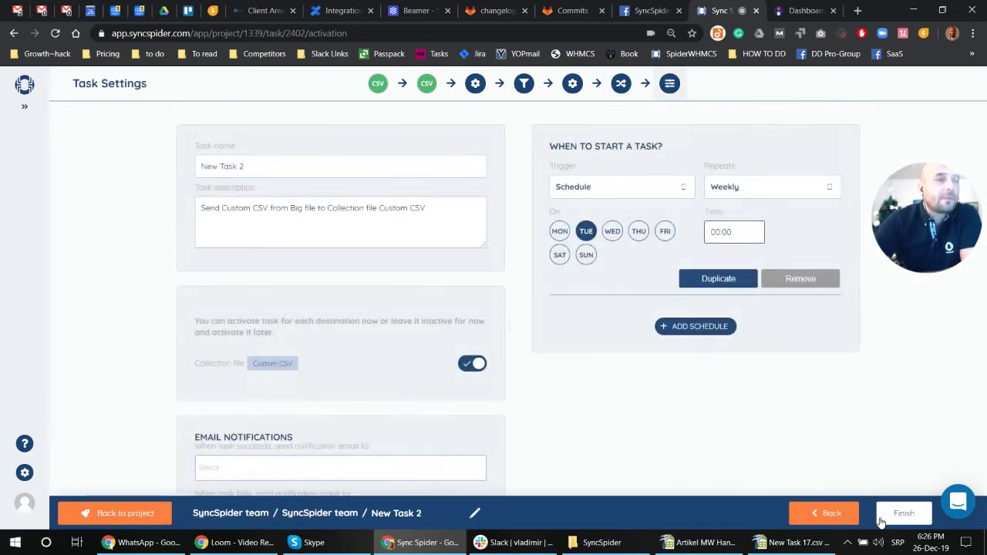
{"action": "left_click", "coordinate": [881, 522]}
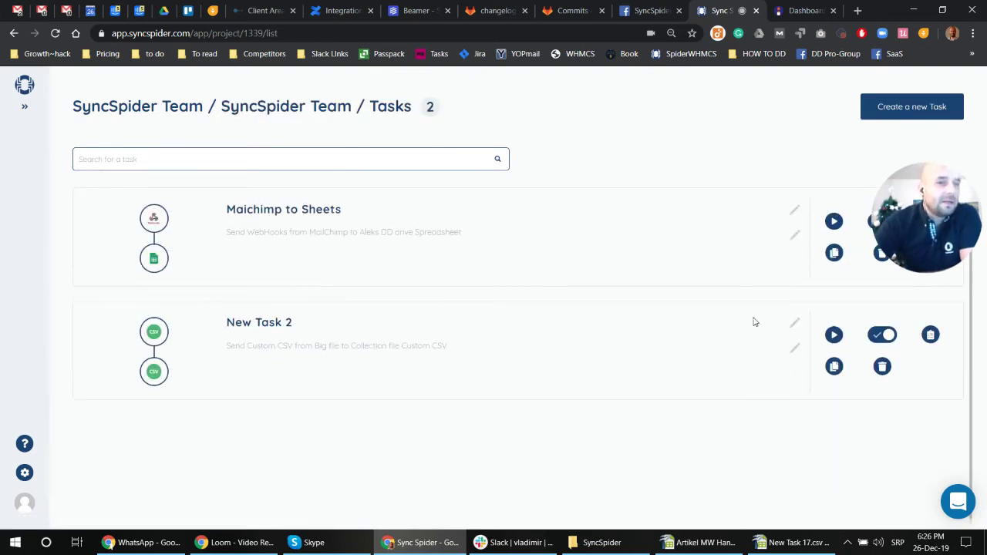
- Rename New Task 2 in the task list as "Big to Collection file"
{"action": "left_click", "coordinate": [795, 323]}
{"action": "left_click_drag", "start_coordinate": [377, 330], "coordinate": [103, 304]}
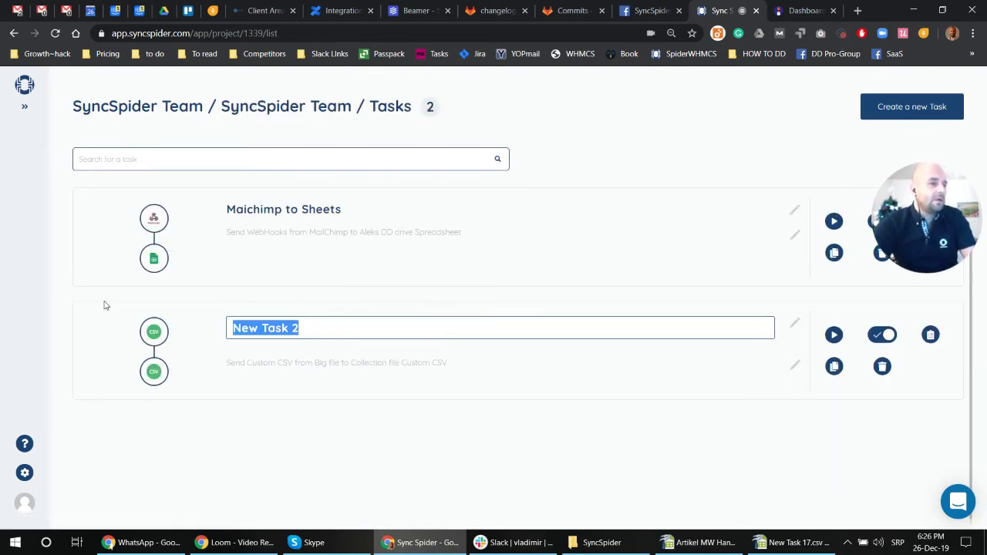
{"action": "type", "text": "Bi"}
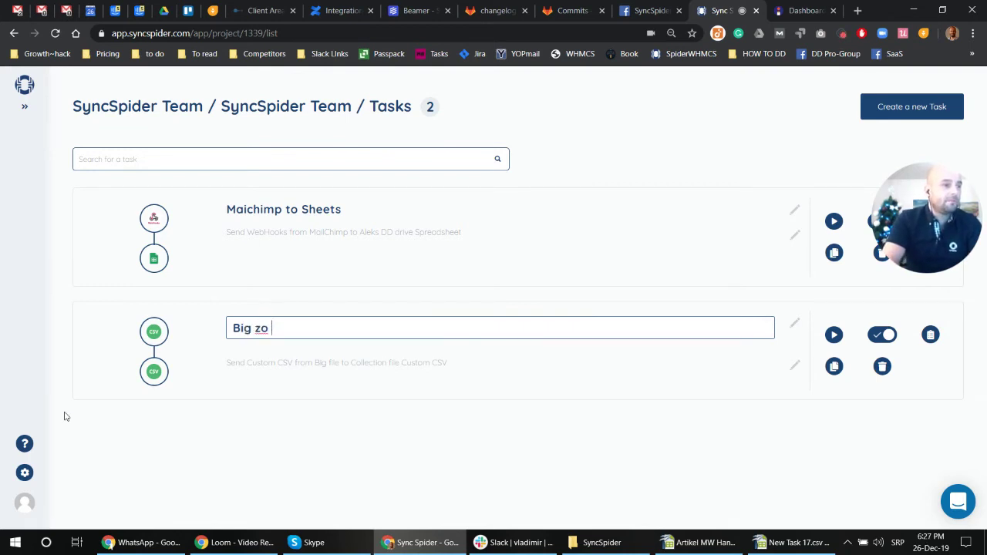
{"action": "type", "text": "g to Co"}
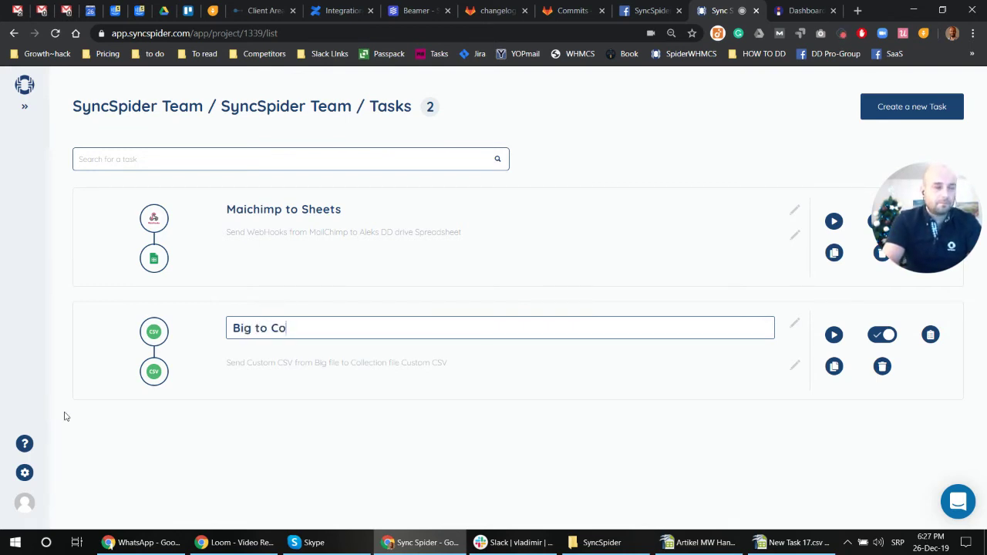
{"action": "type", "text": "llection file"}
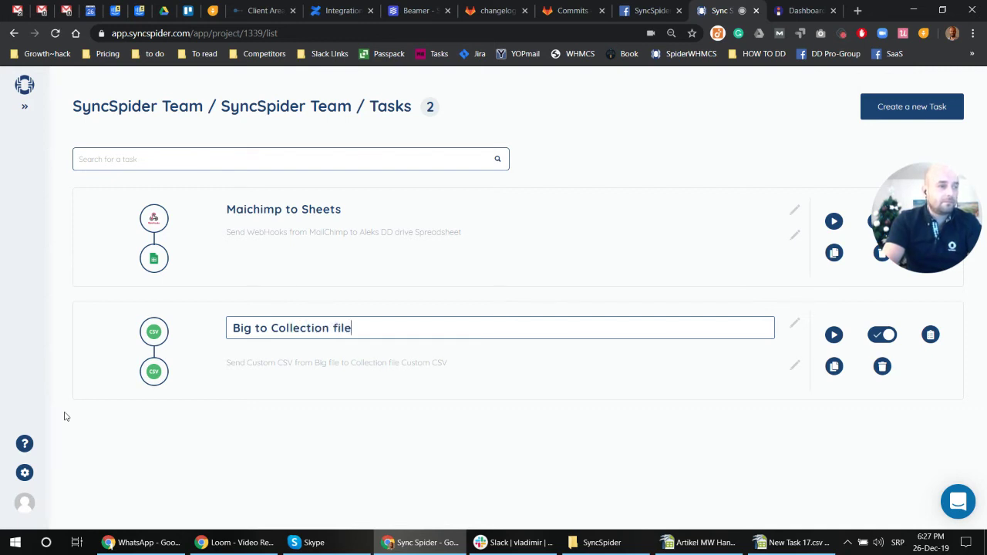
- Run the Big to Collection file task manually with the already uploaded source file and save the exported CSV as New Task 2 (6)
{"action": "left_click", "coordinate": [835, 335]}
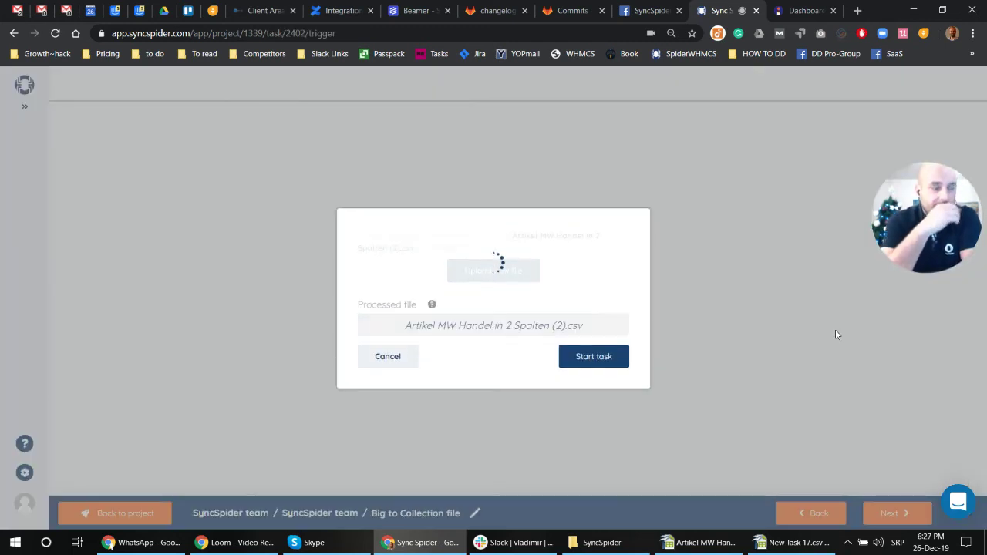
{"action": "left_click", "coordinate": [606, 358]}
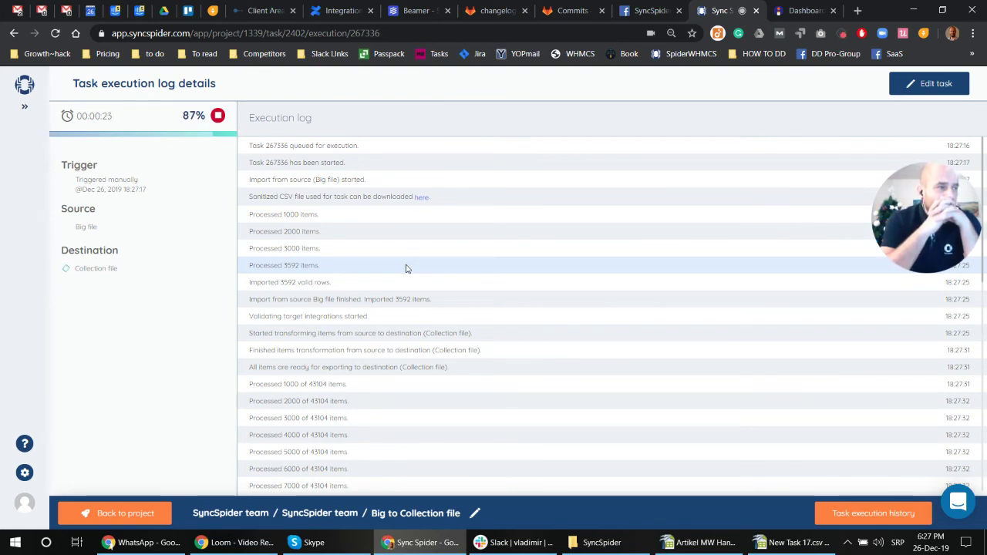
{"action": "scroll", "coordinate": [493, 333], "scroll_direction": "down", "scroll_amount": 9}
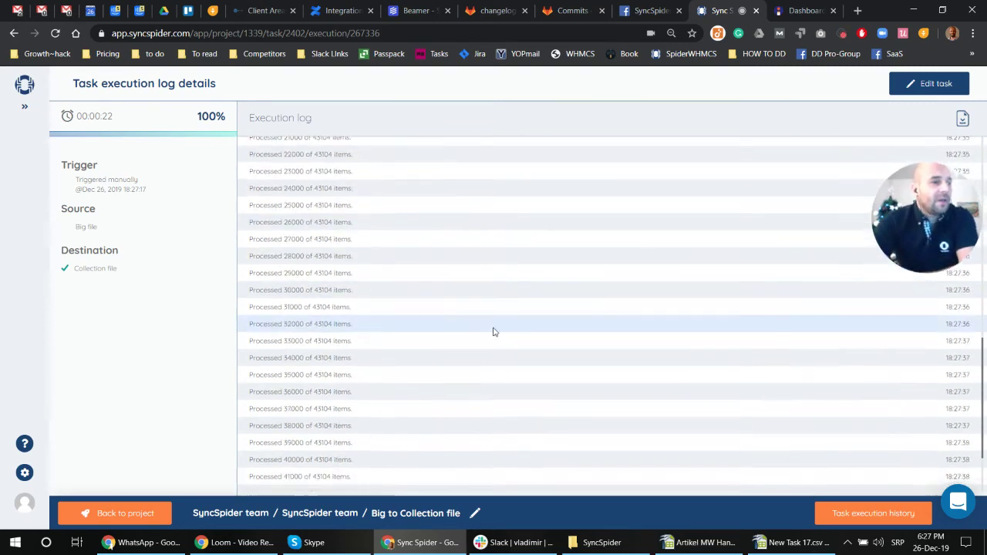
{"action": "left_click", "coordinate": [553, 453]}
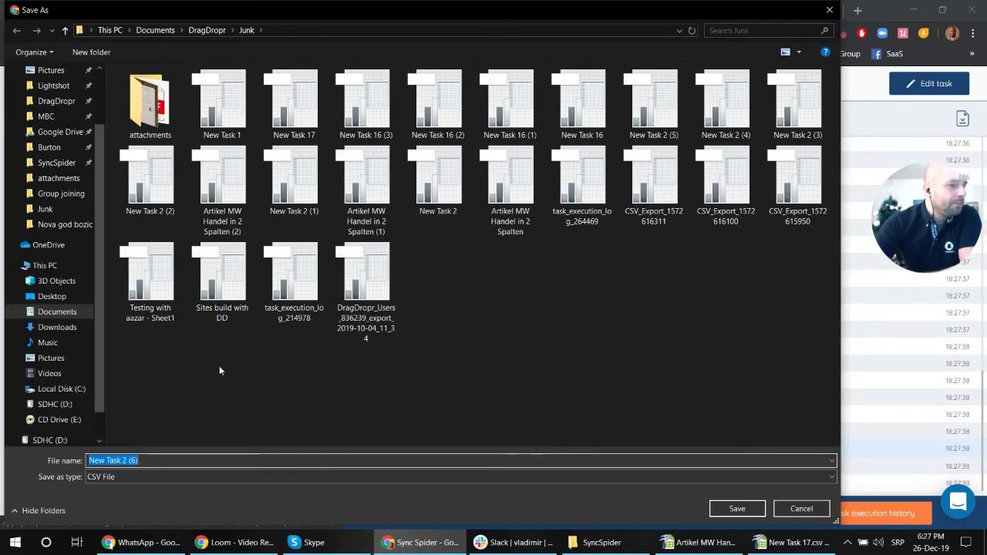
{"action": "left_click", "coordinate": [733, 503]}
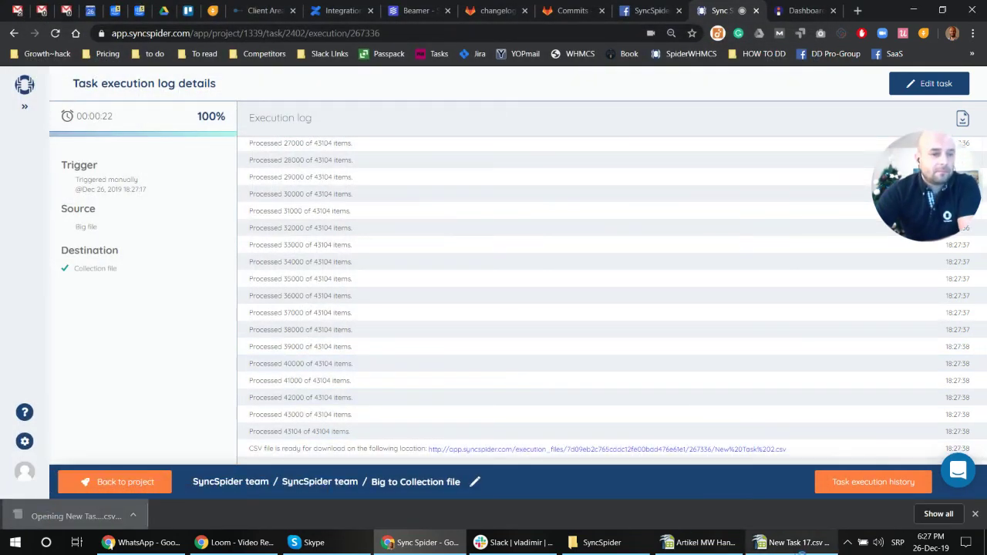
- Switch to OpenOffice Calc and compare the codes, rebate groups and prices in the source Artikel CSV with the rows in New Task 2 (6).csv
{"action": "mouse_move", "coordinate": [708, 544]}
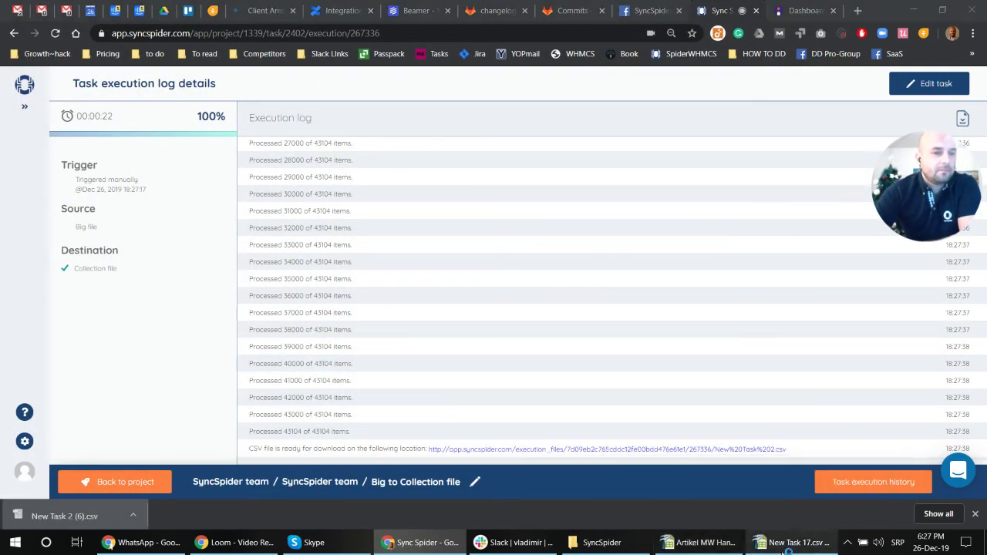
{"action": "left_click", "coordinate": [708, 543]}
{"action": "left_click", "coordinate": [663, 104]}
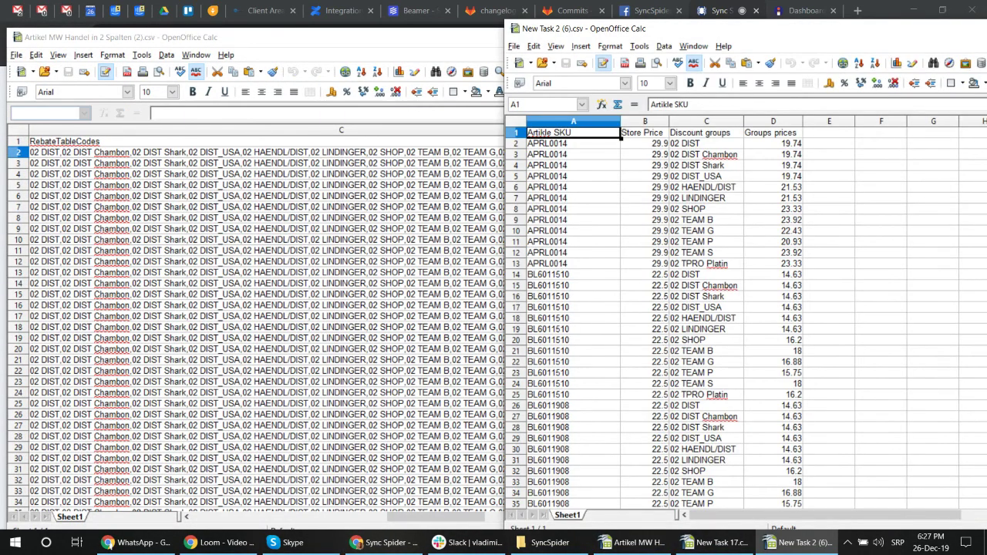
{"action": "left_click_drag", "start_coordinate": [586, 29], "coordinate": [490, 30]}
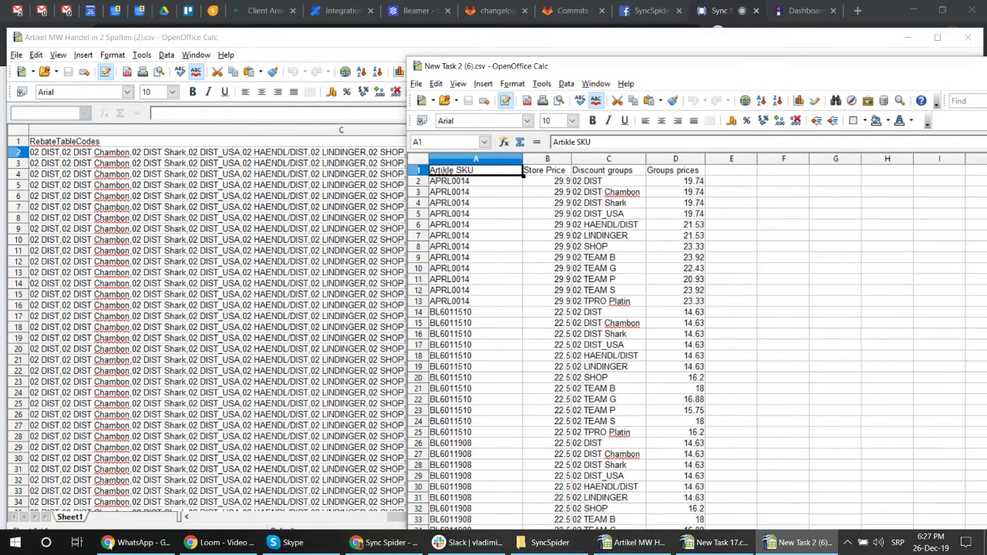
{"action": "double_click", "coordinate": [490, 29]}
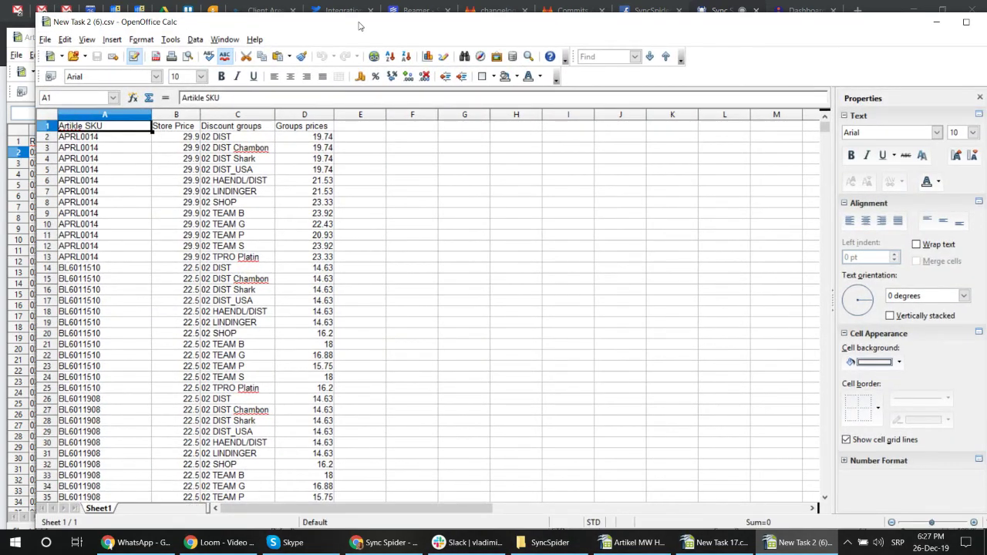
{"action": "left_click_drag", "start_coordinate": [359, 26], "coordinate": [741, 217]}
{"action": "left_click_drag", "start_coordinate": [644, 39], "coordinate": [758, 26]}
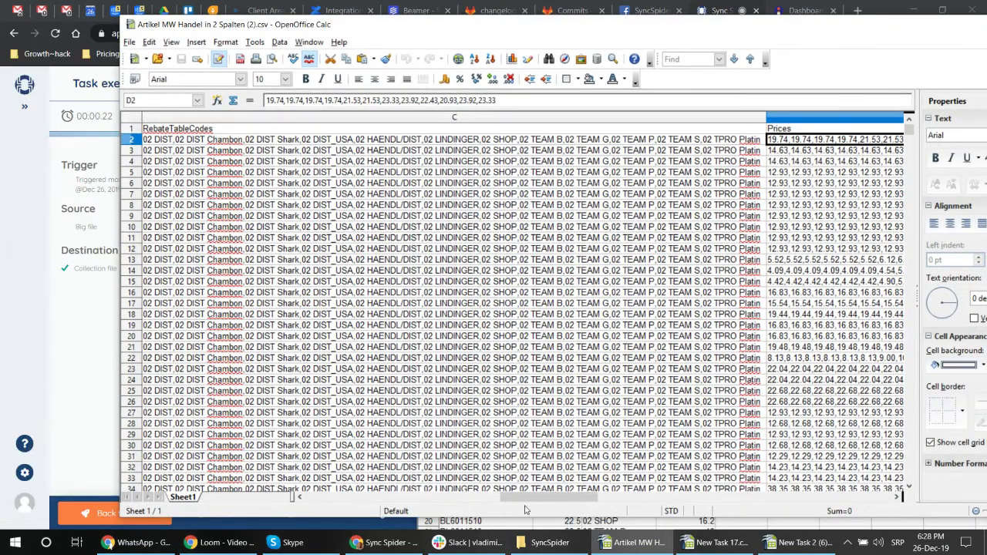
{"action": "left_click_drag", "start_coordinate": [536, 497], "coordinate": [141, 461]}
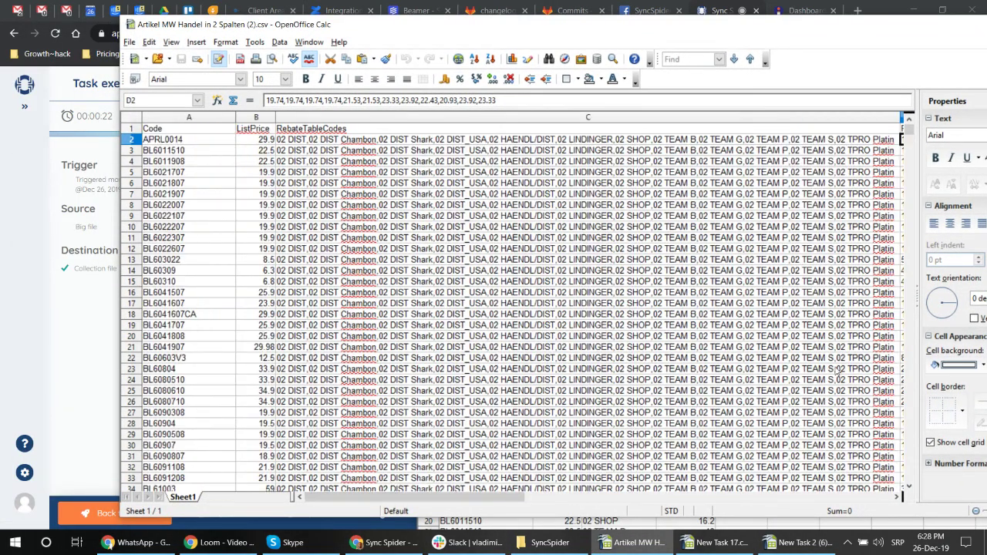
{"action": "left_click", "coordinate": [798, 542]}
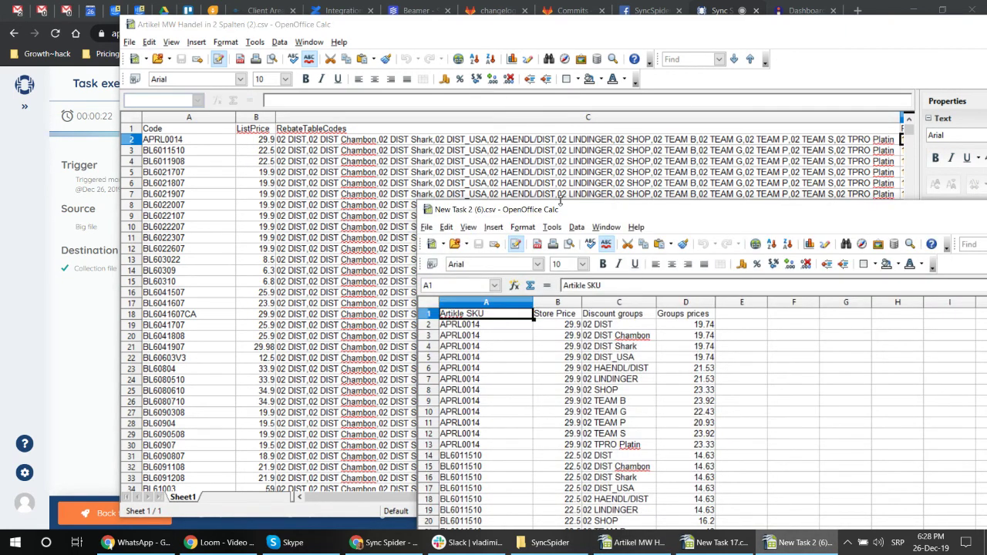
{"action": "left_click_drag", "start_coordinate": [617, 207], "coordinate": [429, 109]}
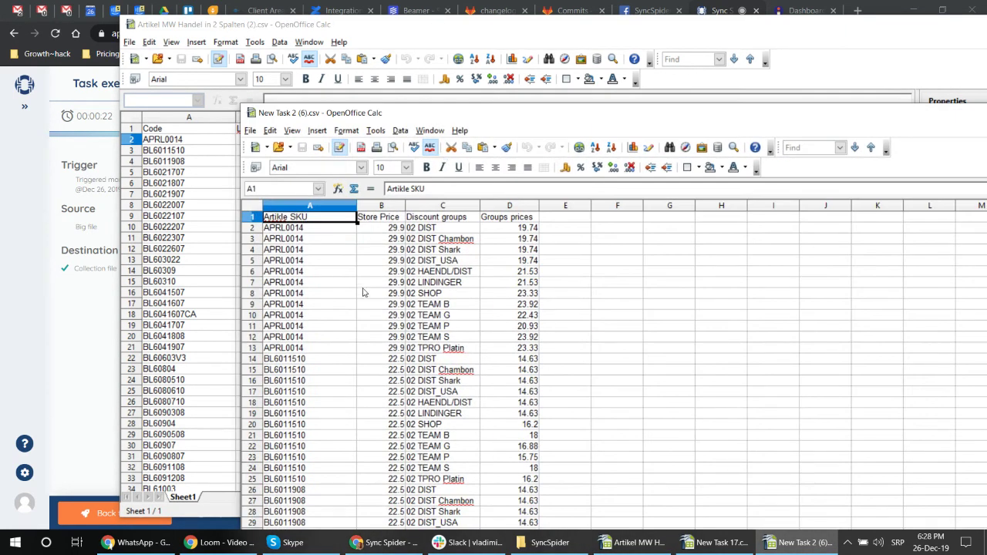
- Minimize the spreadsheet windows and return to the SyncSpider task execution log
{"action": "left_click_drag", "start_coordinate": [845, 31], "coordinate": [639, 122]}
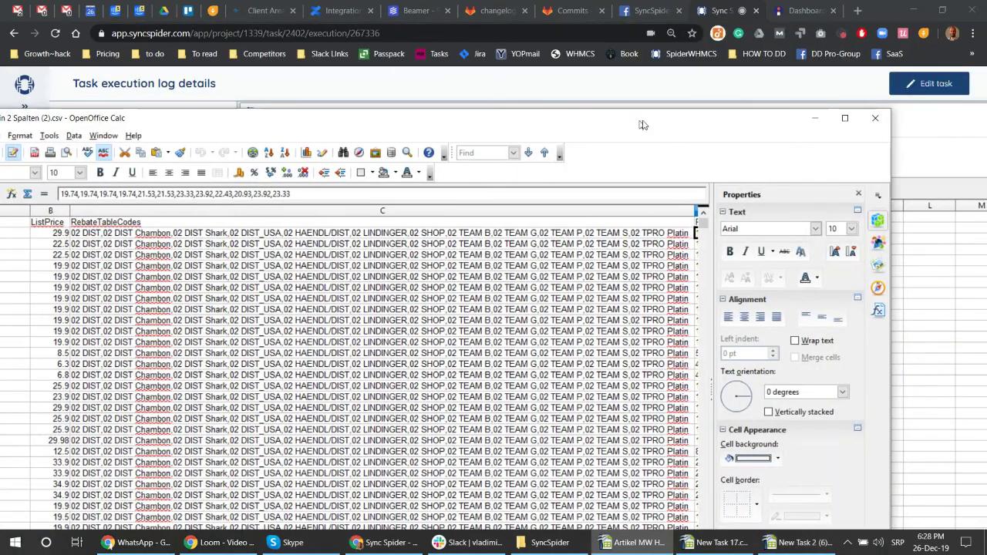
{"action": "left_click", "coordinate": [816, 115]}
{"action": "left_click", "coordinate": [986, 113]}
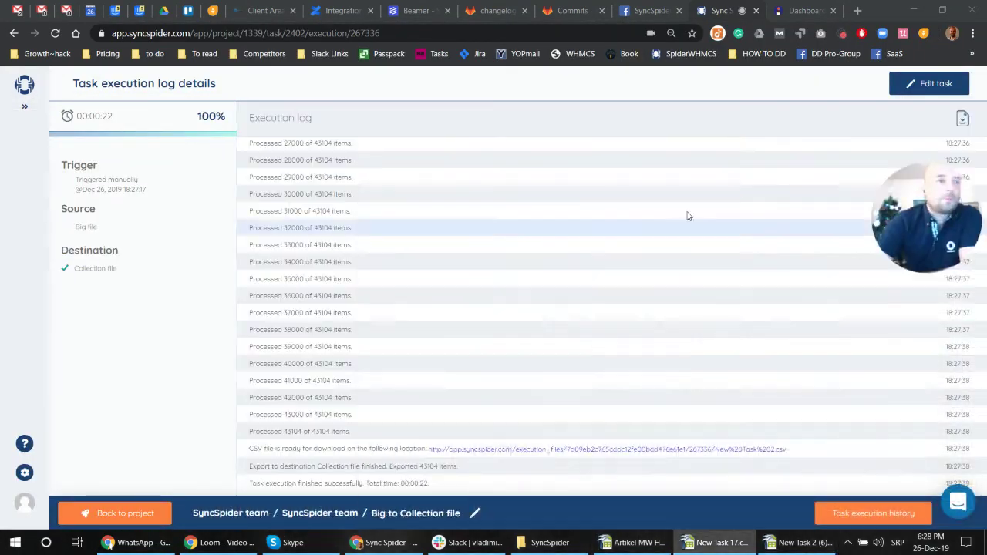